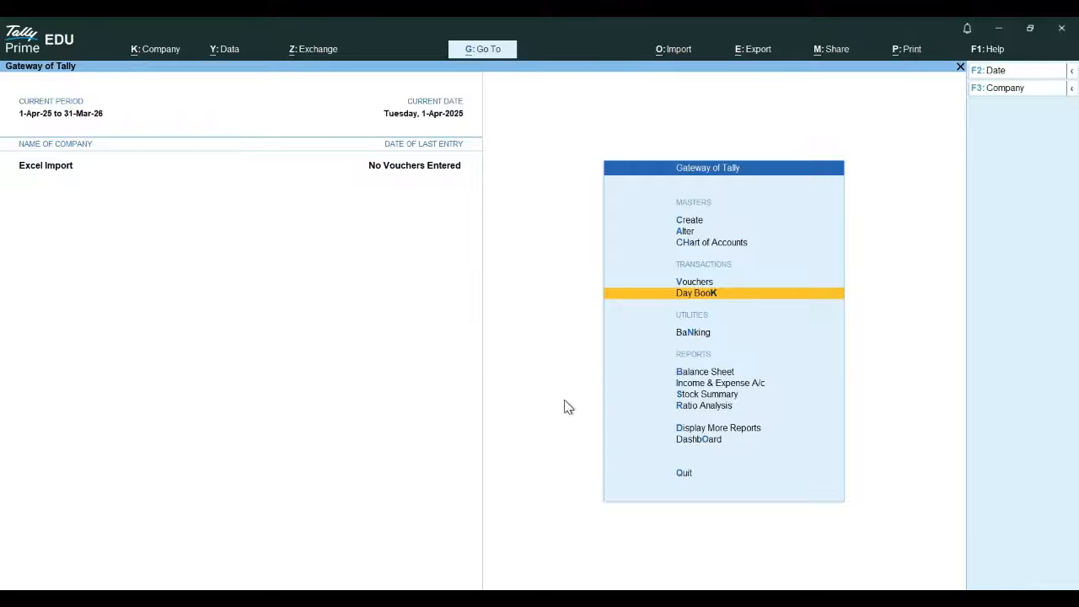
Keep Enable Cost Centres set to Yes in the features of company Excel Import and accept them.
click(163, 53)
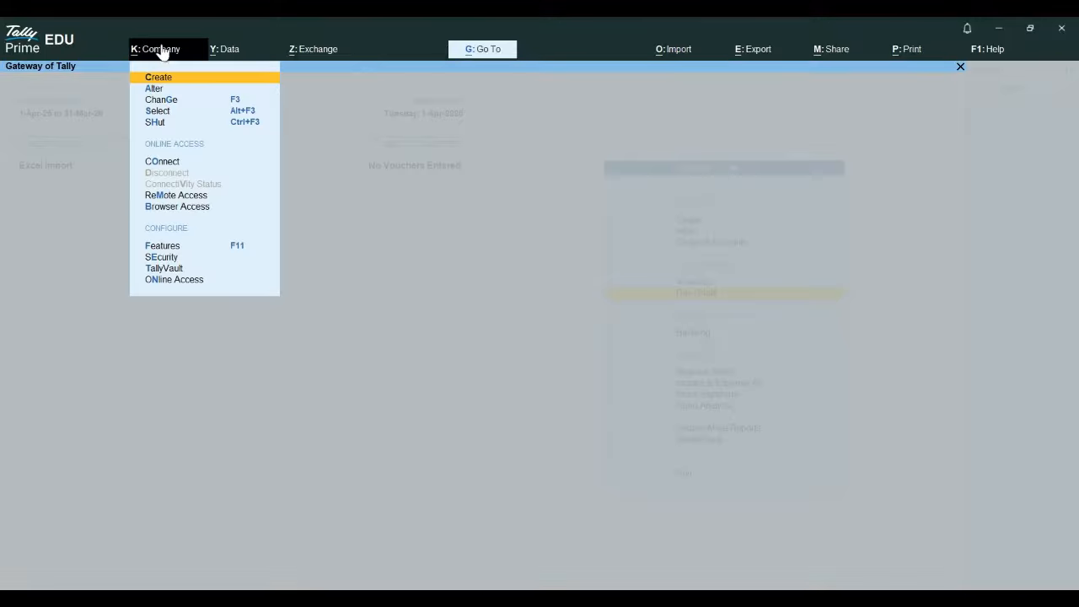
click(171, 245)
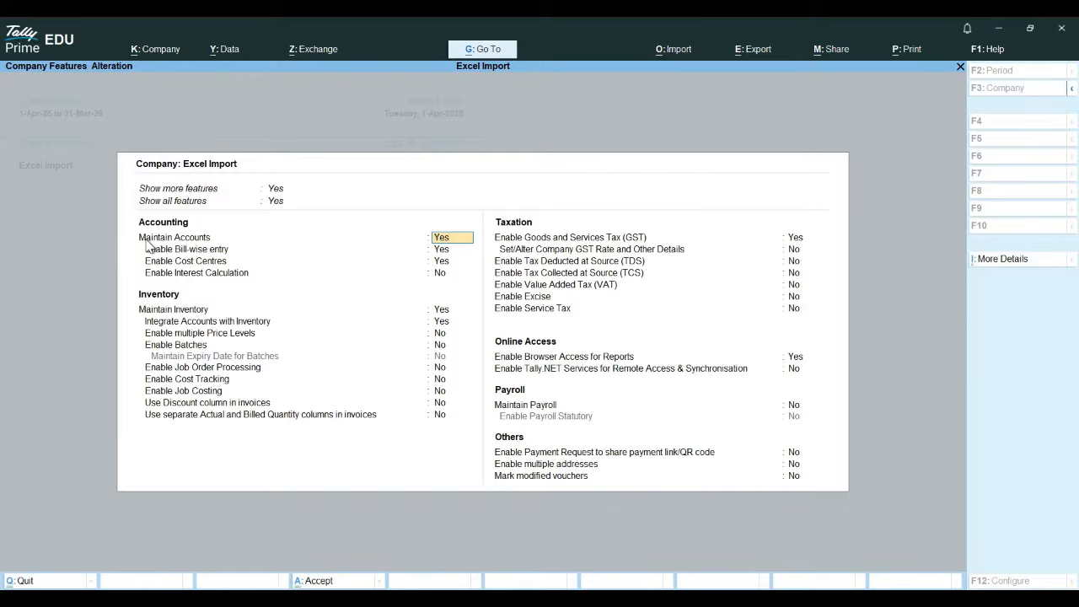
click(445, 262)
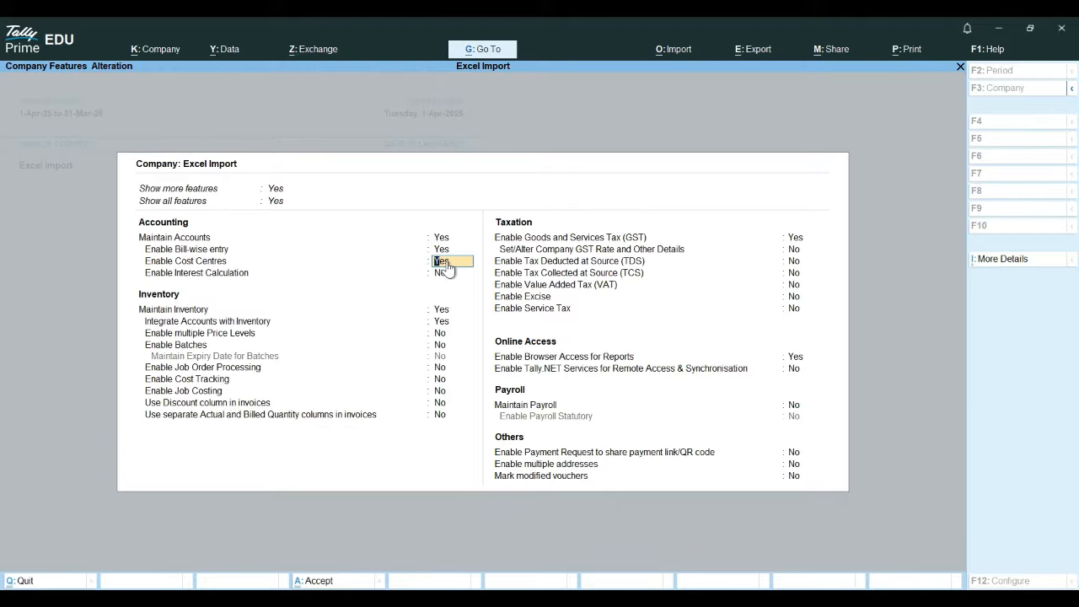
key(ctrl)
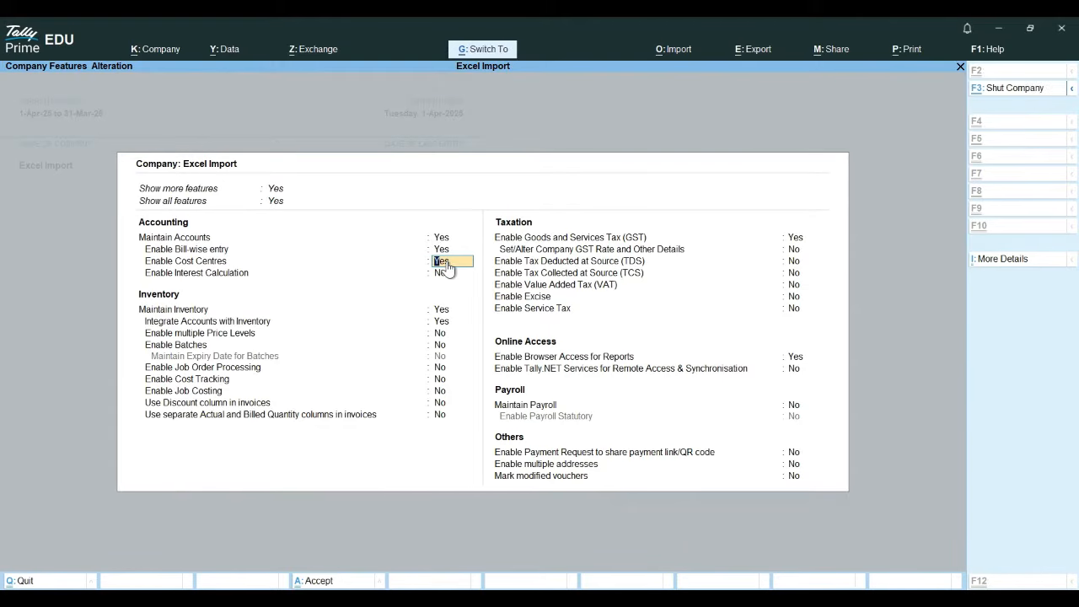
key(ctrl+a)
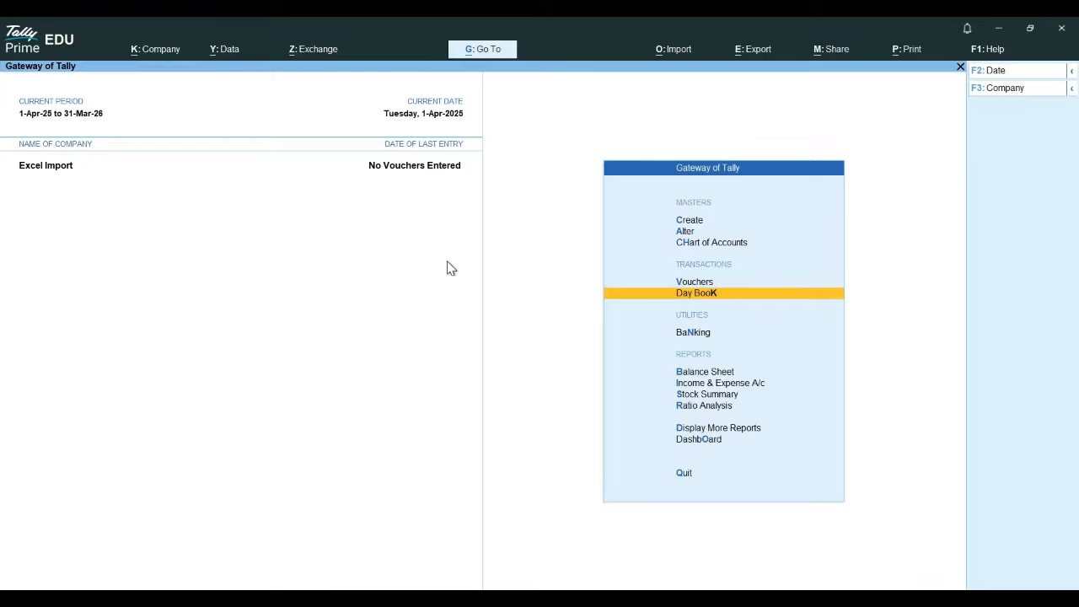
Expand the list of masters to be created and open a form for a new cost category.
key(Up)
key(Up)
key(Up)
key(Up)
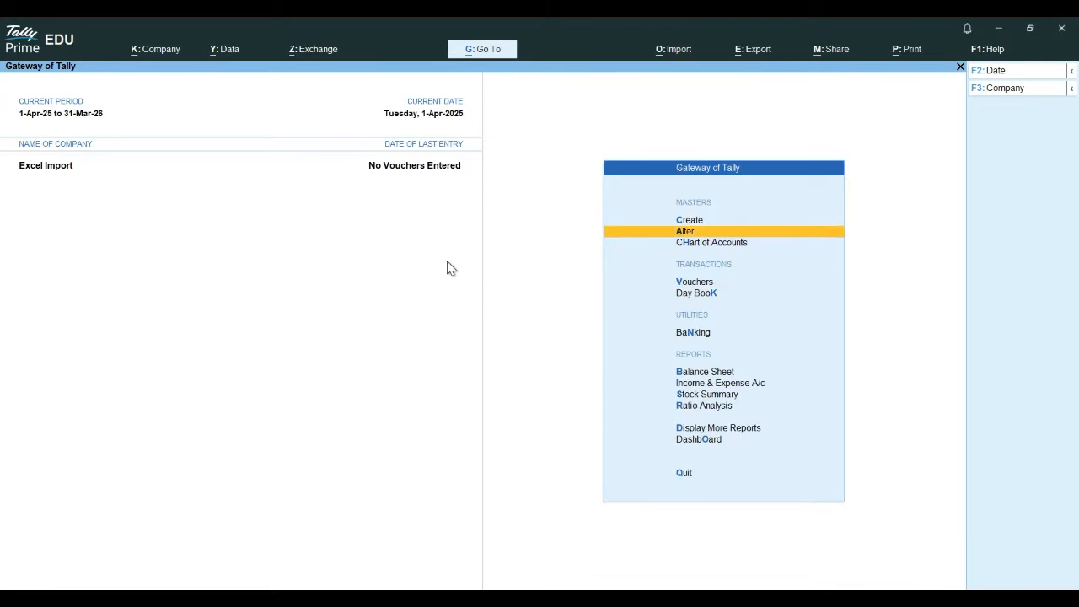
key(Return)
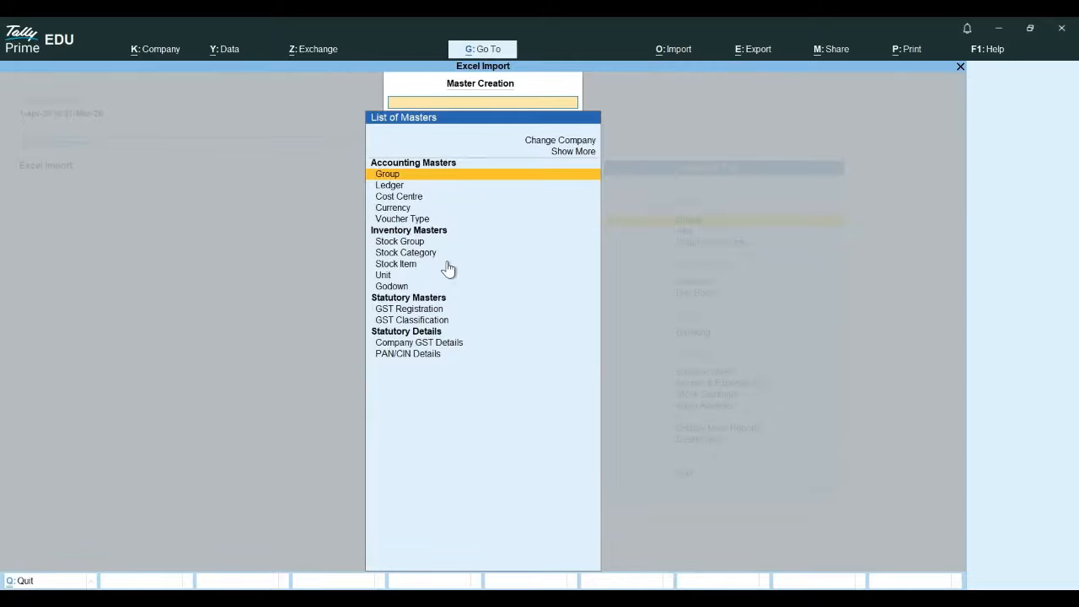
key(Up)
key(Return)
key(Down)
key(Down)
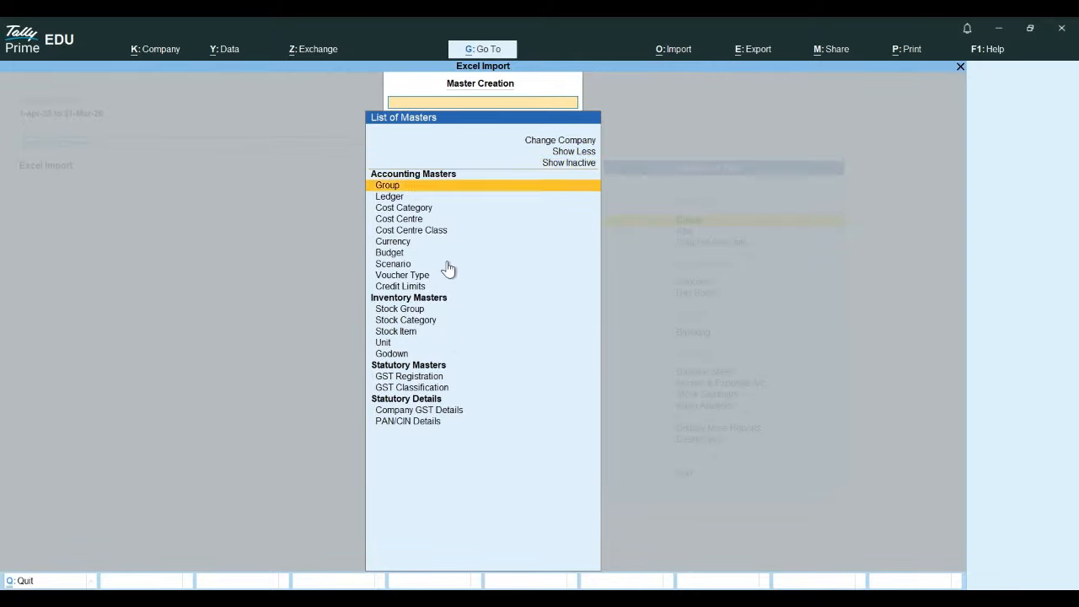
key(Down)
key(Down)
key(Return)
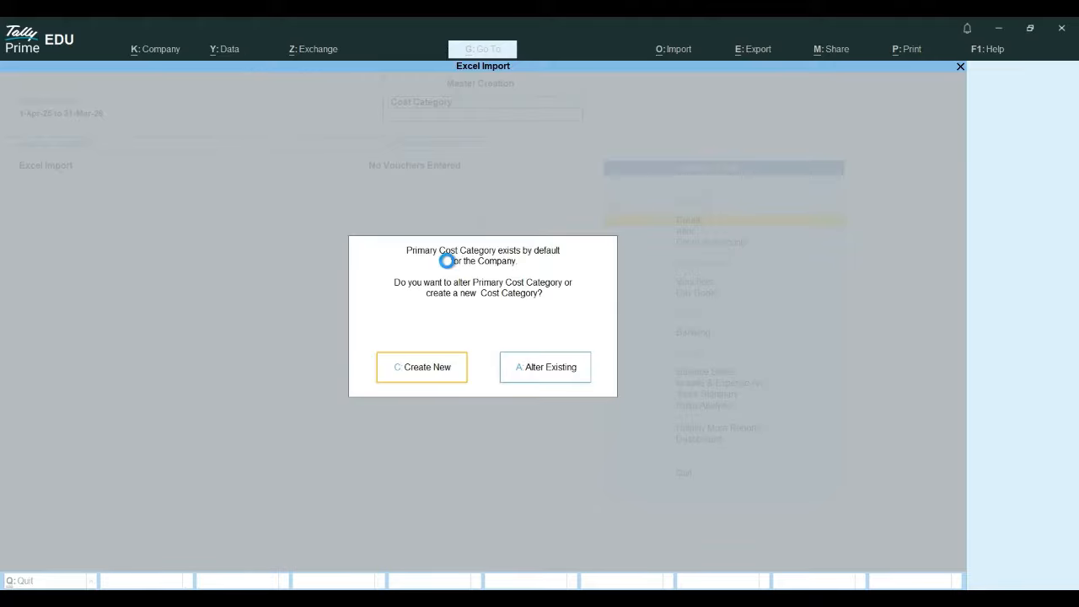
text(c)
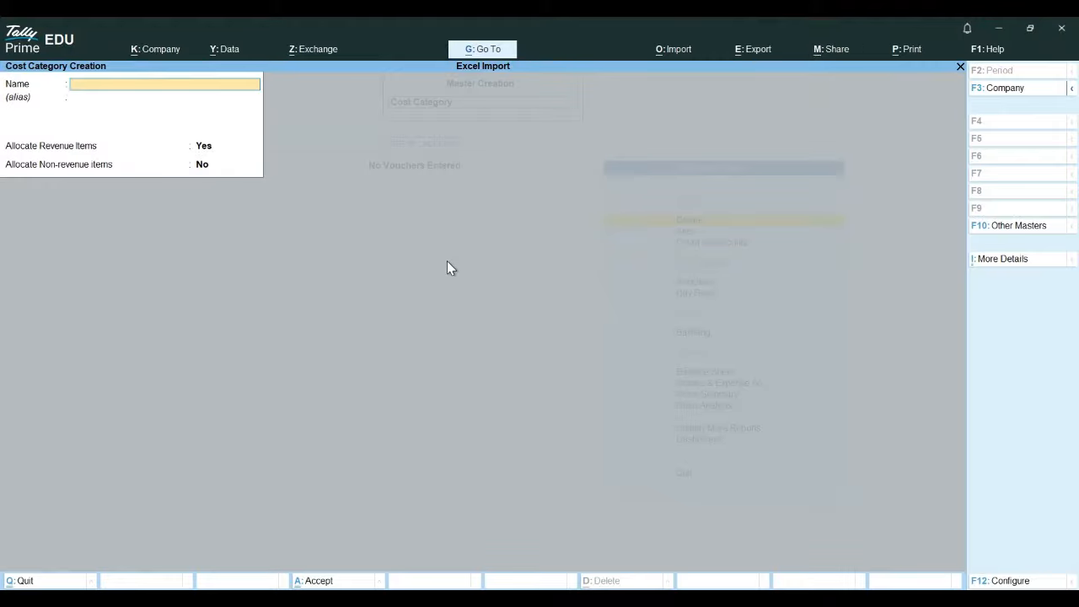
Create the cost category Employee, allocating both revenue and non-revenue items, and return to the list of masters.
text(Employee)
key(Return)
key(Return)
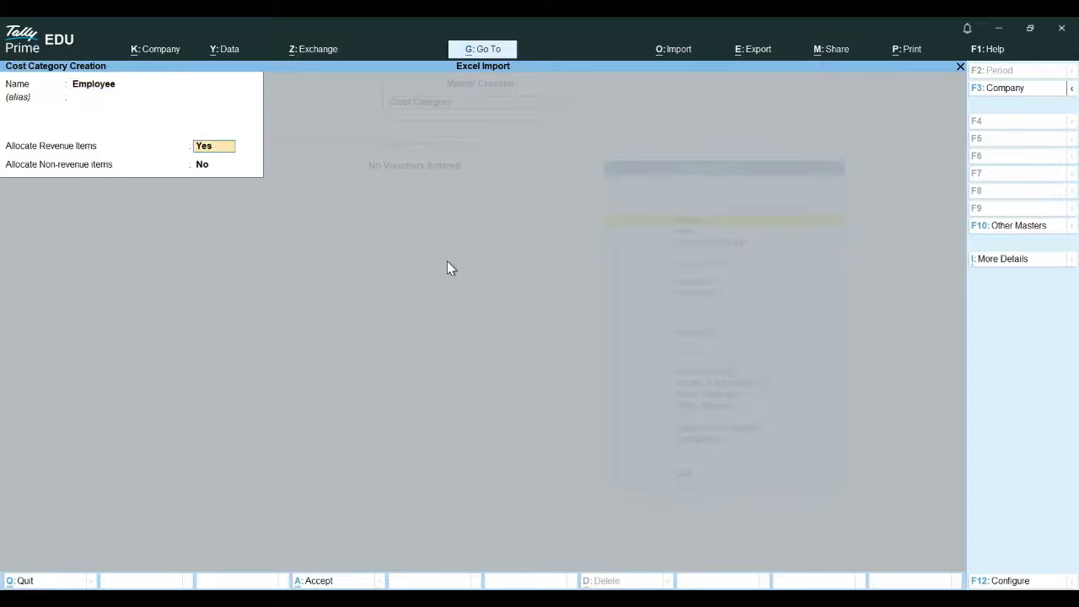
key(Return)
text(y)
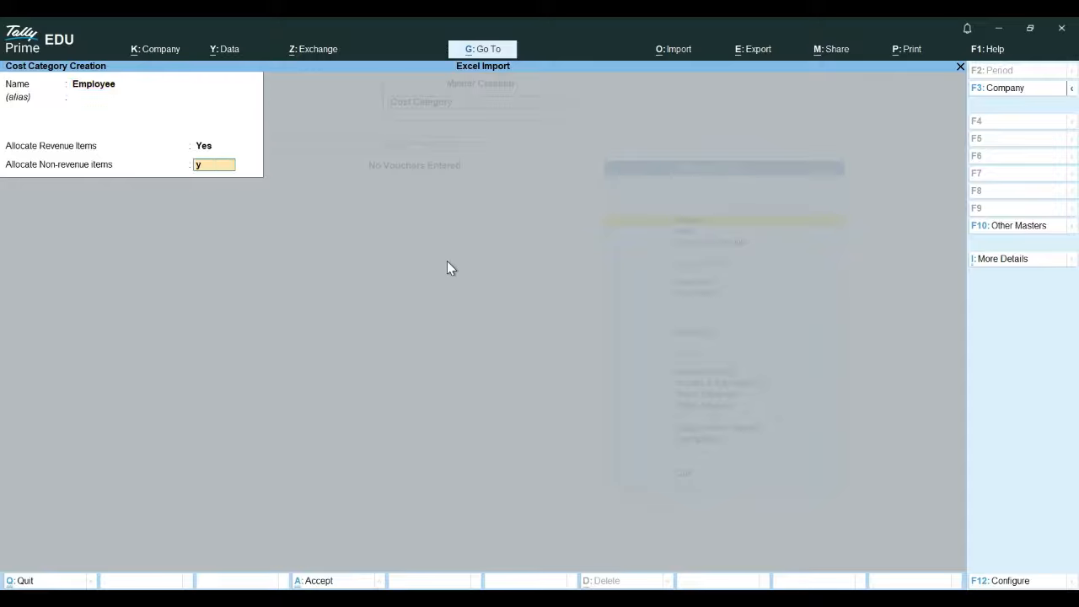
key(Return)
key(Return)
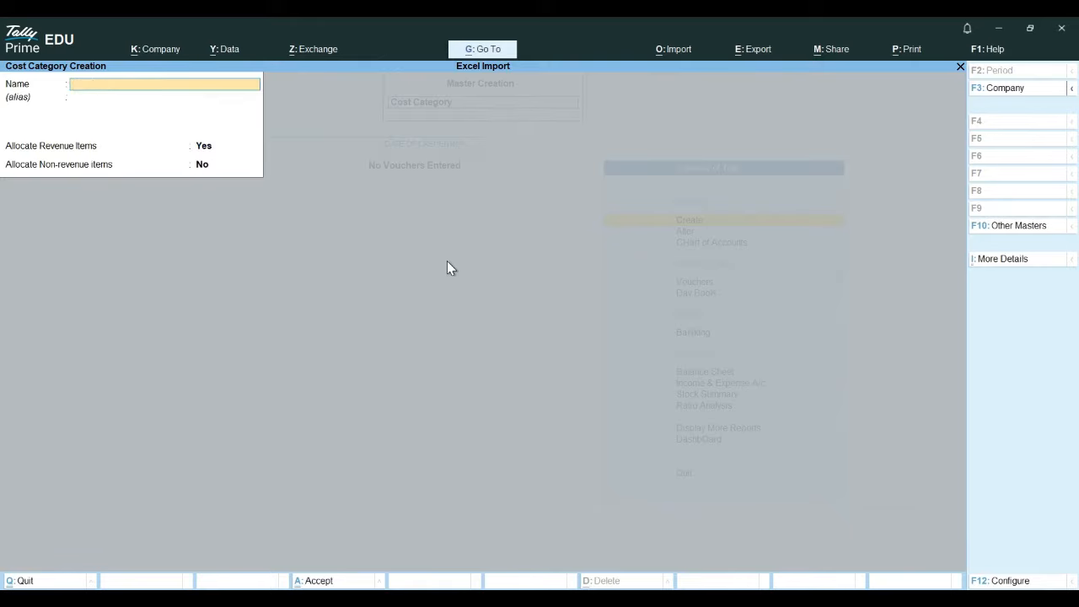
key(Escape)
key(Return)
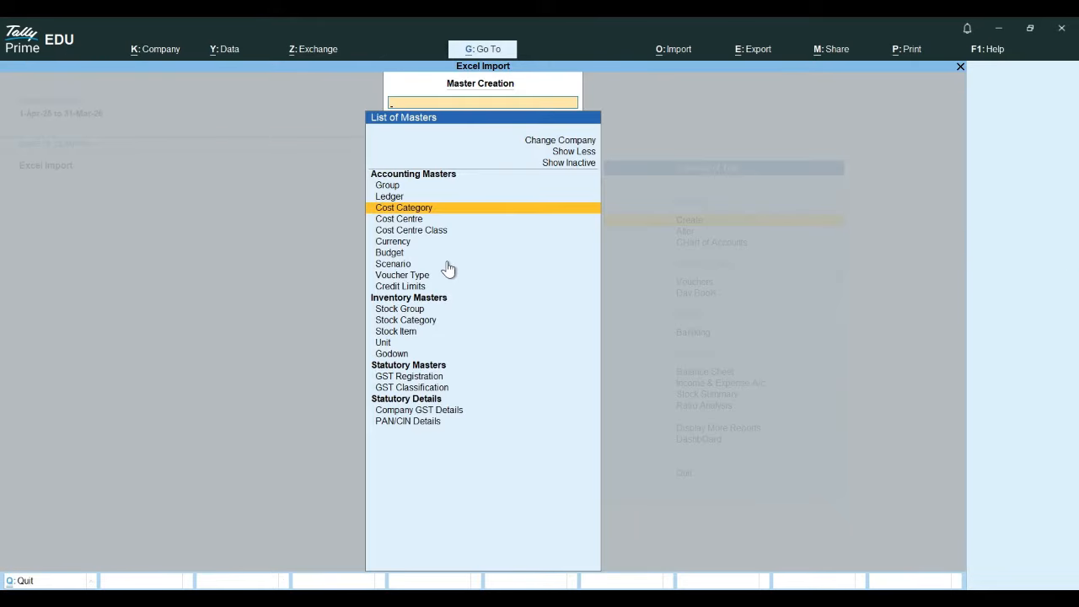
Create the cost centre Employee 1 in the category Employee, under Primary.
key(Down)
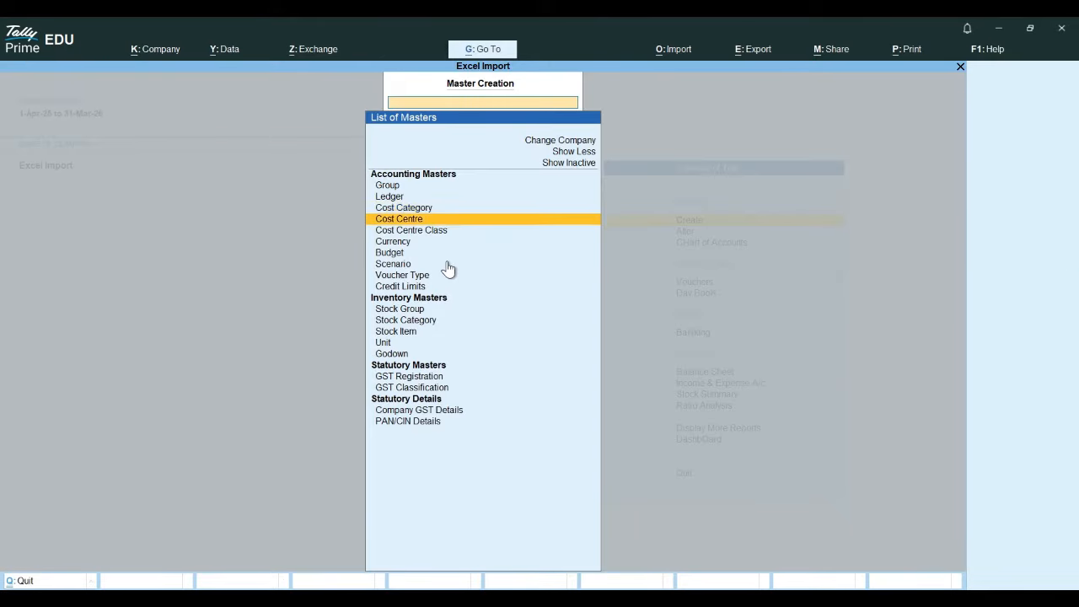
key(Return)
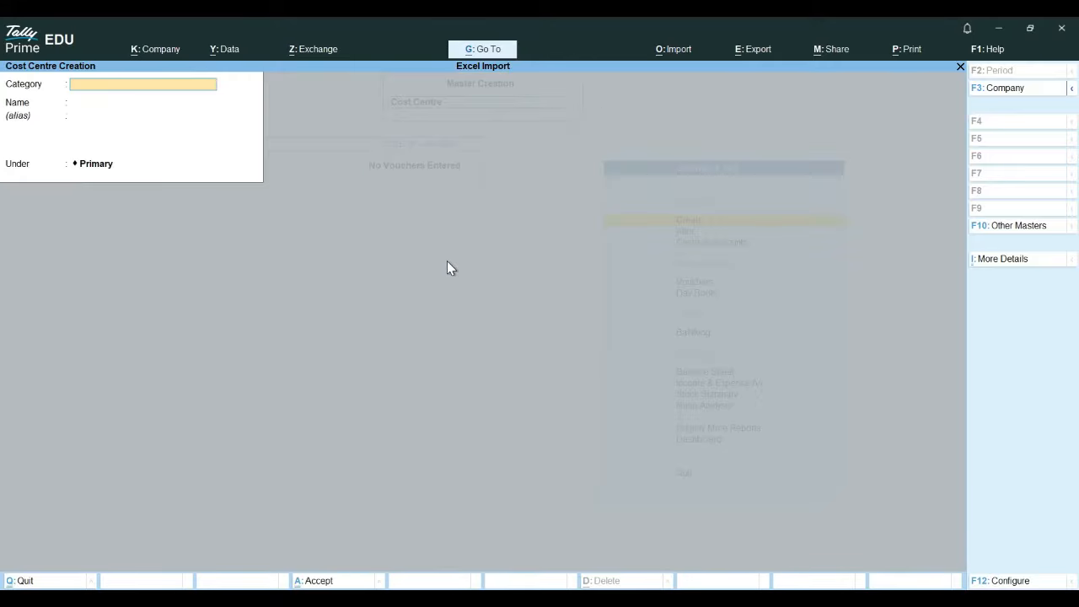
text(Em)
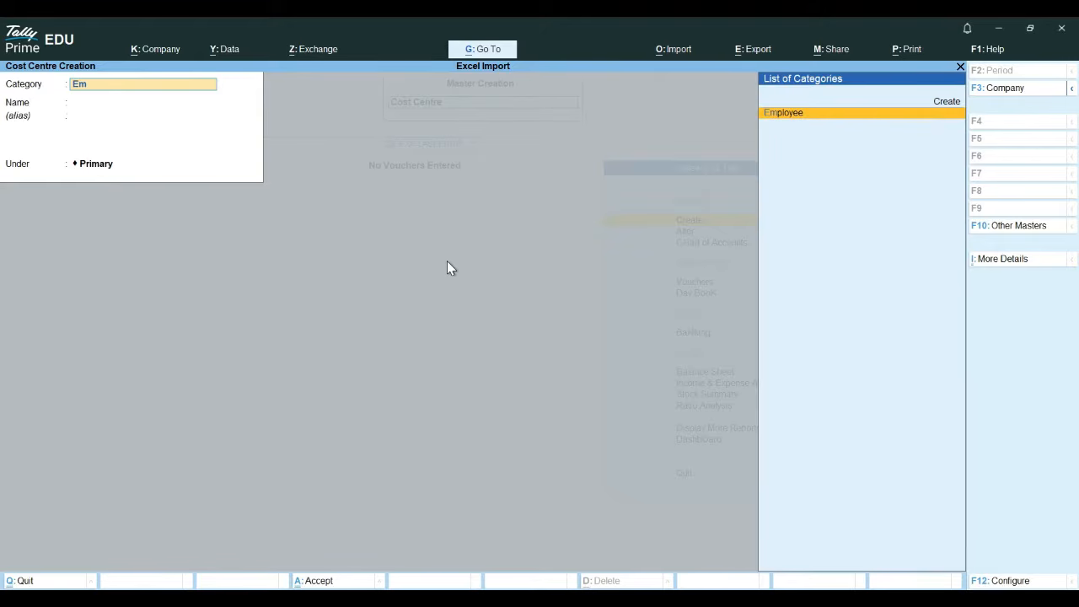
key(Return)
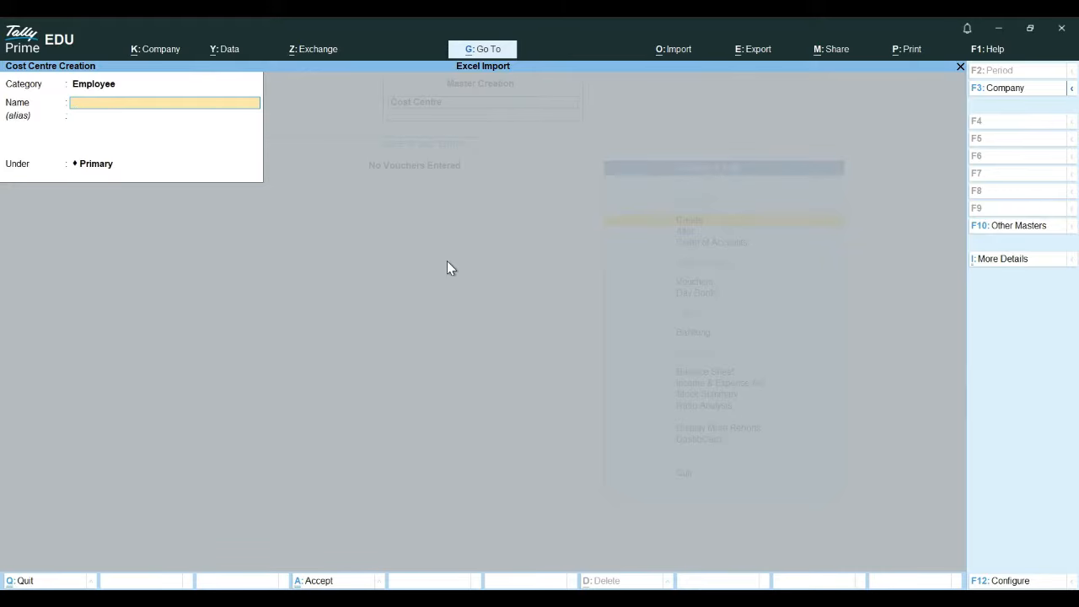
text(Employee 1)
key(Return)
key(Return)
key(Return)
key(Return)
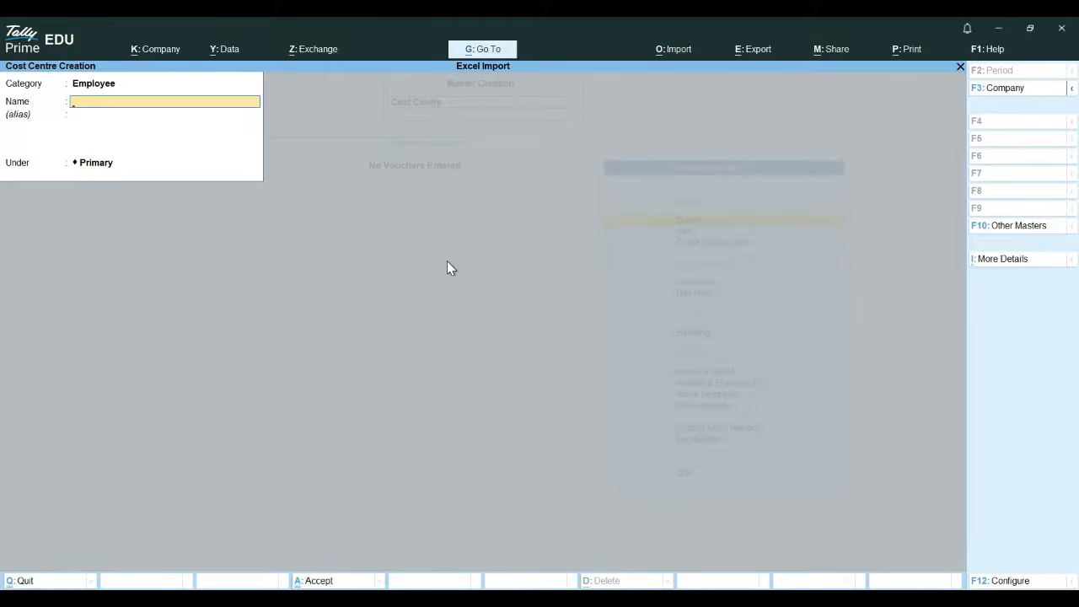
Create the cost centre Employee B in the category Employee, under Primary.
text(Employee B)
key(Return)
key(Return)
key(Return)
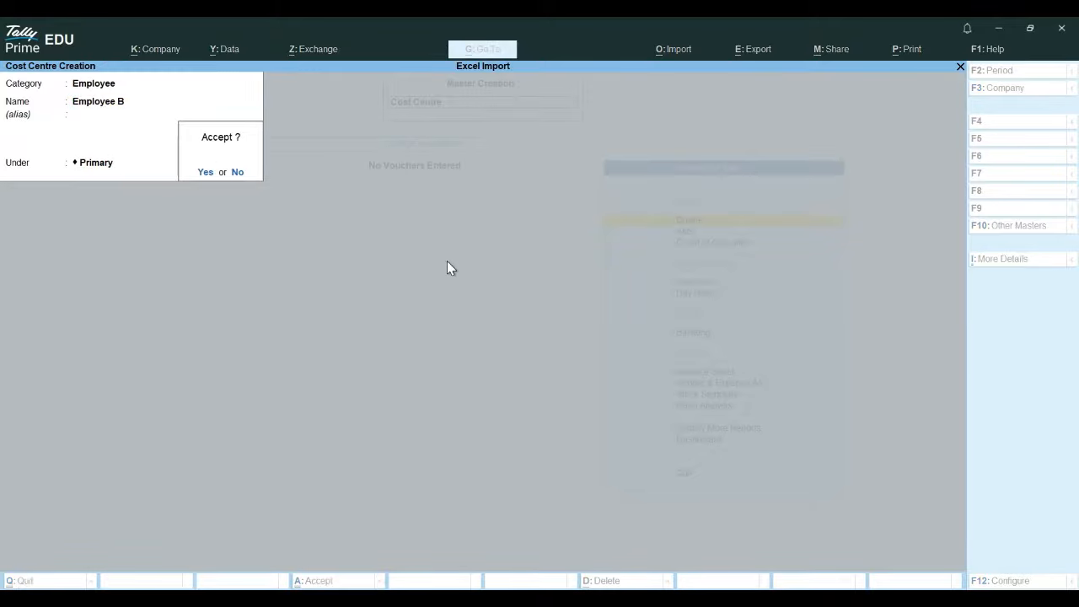
key(Return)
Create the cost centre Employee C in the category Employee, under Primary, and leave master creation.
text(Emplo)
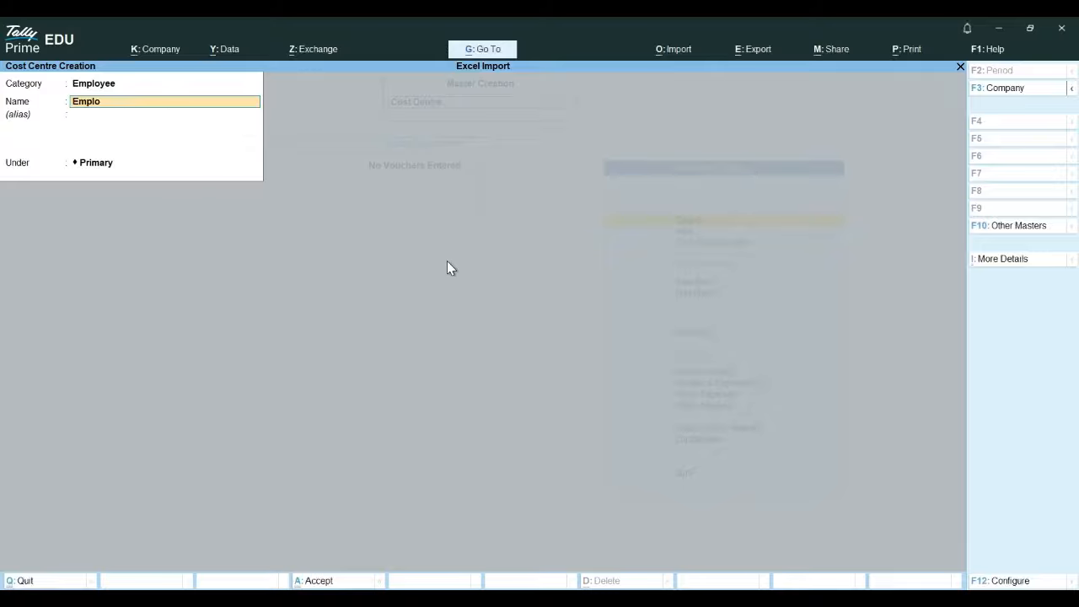
text(yee C)
key(Return)
key(Return)
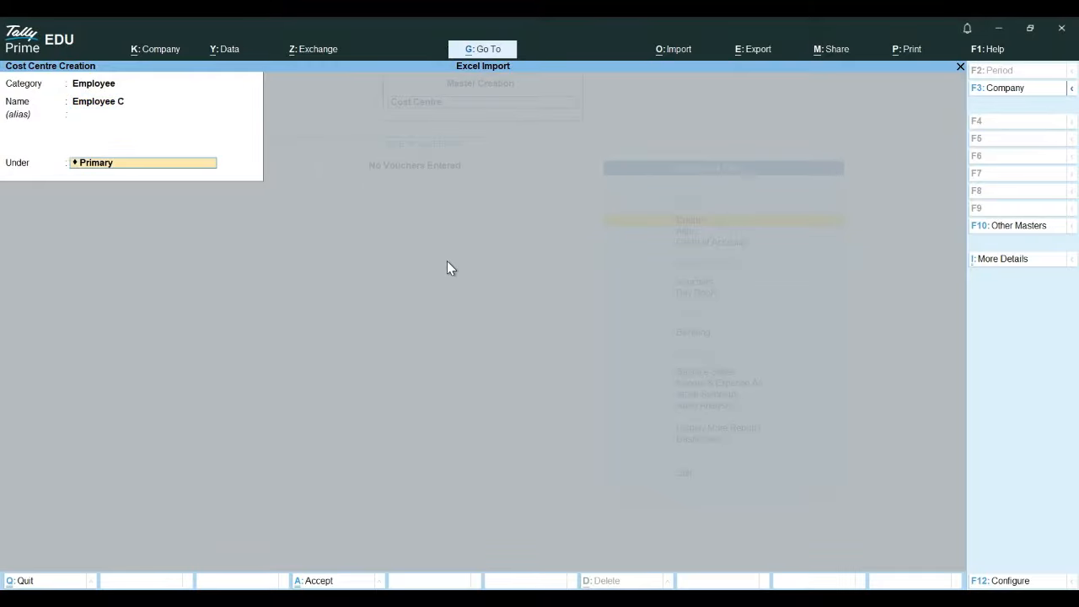
key(Return)
key(Return)
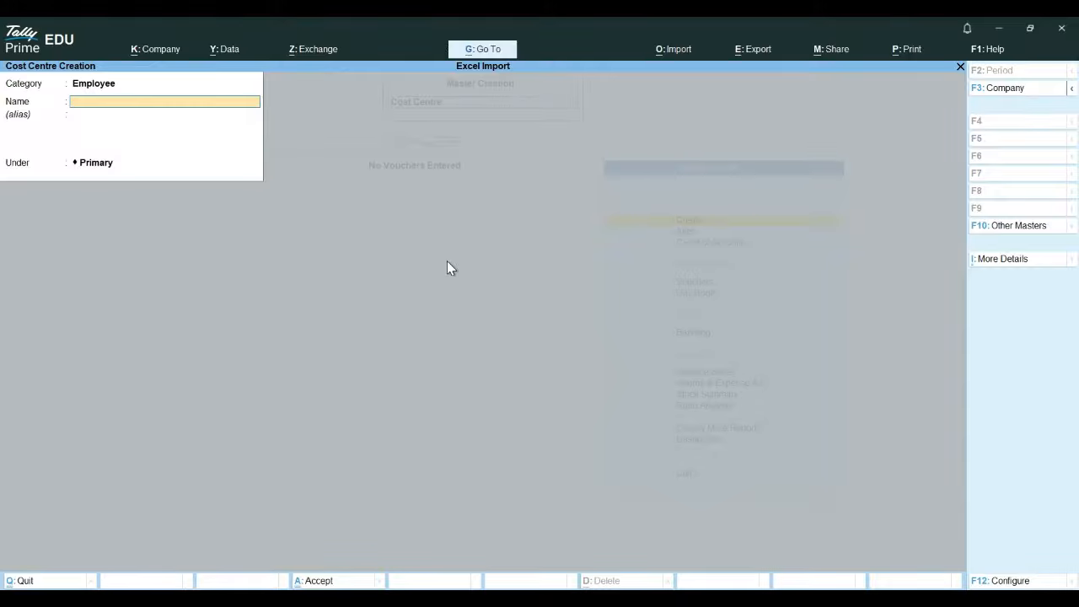
key(Escape)
key(Return)
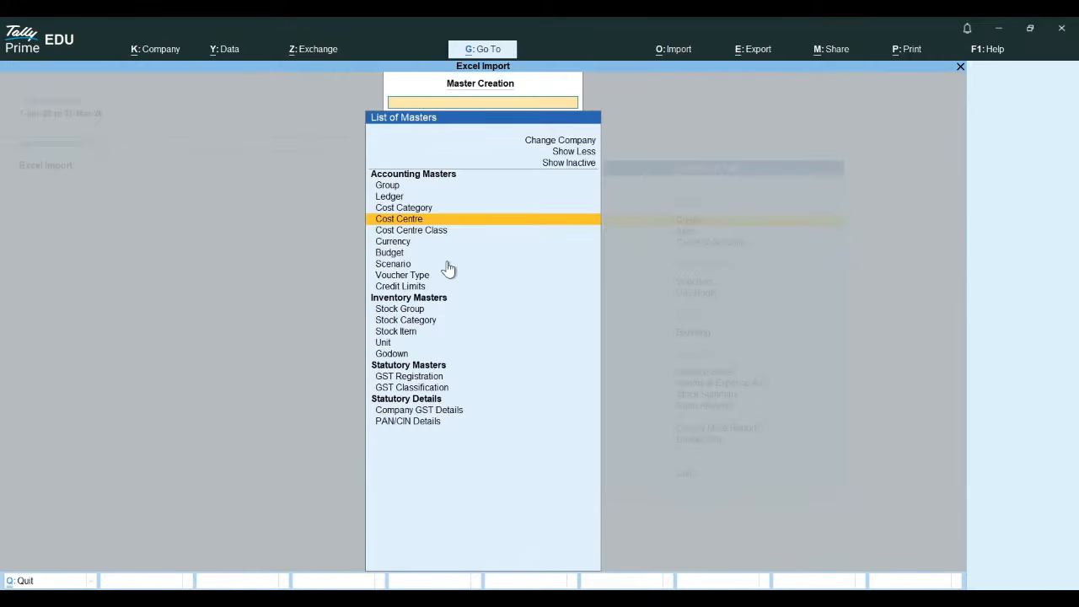
key(Escape)
Start a payment voucher with IOB Saving A/c as the account.
key(Down)
key(Down)
key(Down)
key(Down)
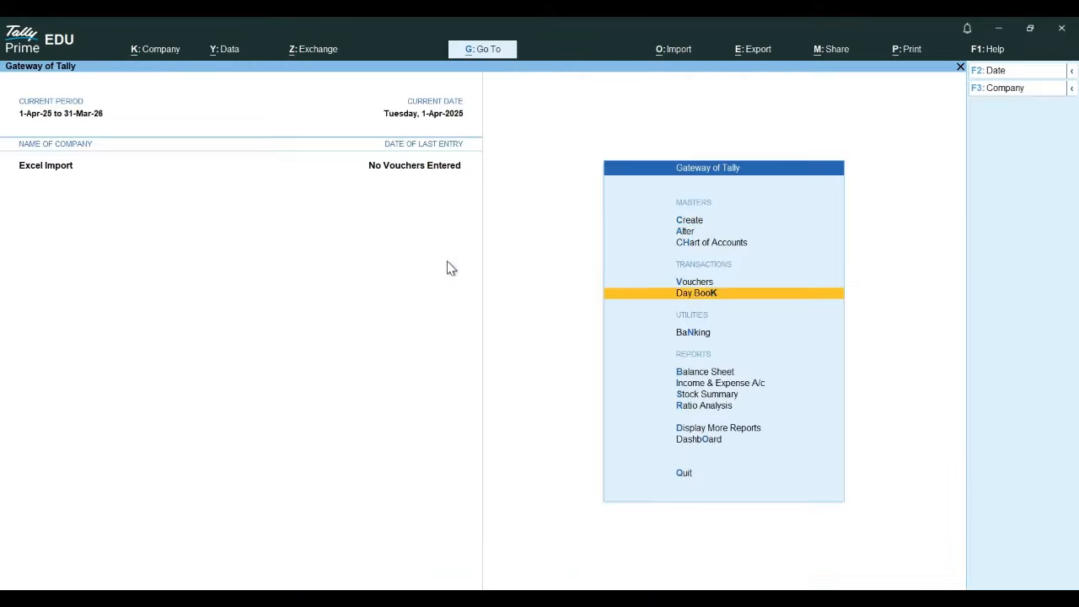
key(Up)
key(Return)
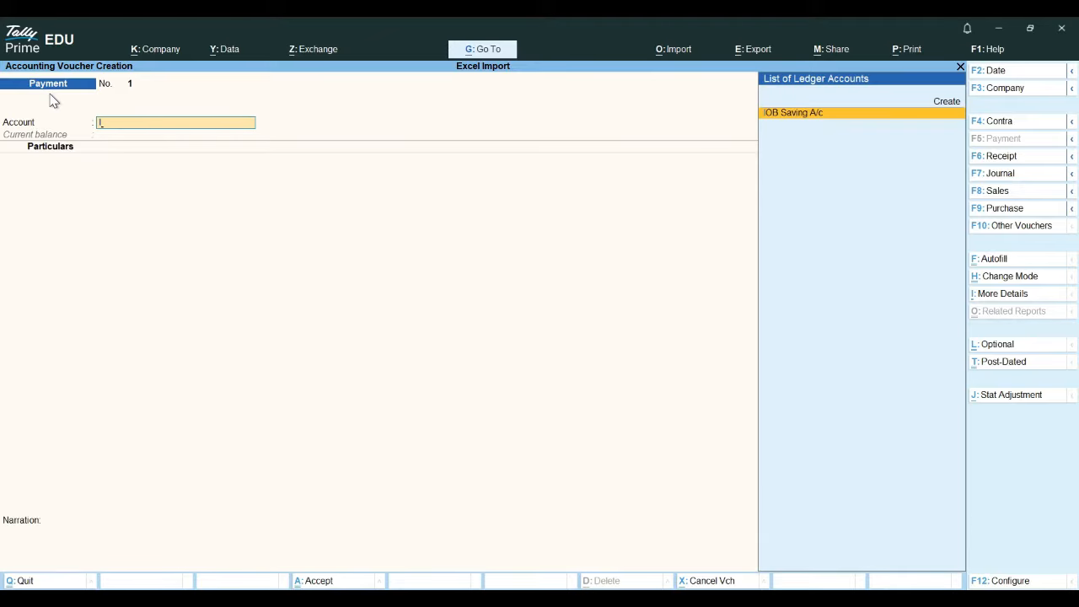
key(Return)
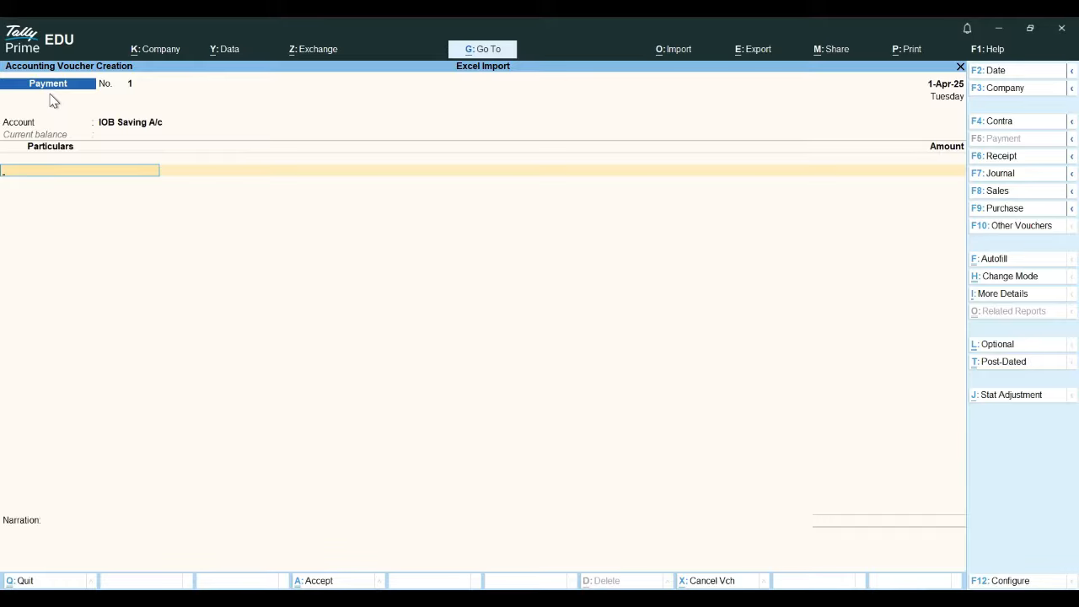
Start a new ledger named Staff Loan A/c under the group Current Assets from the voucher's particulars.
key(alt+c)
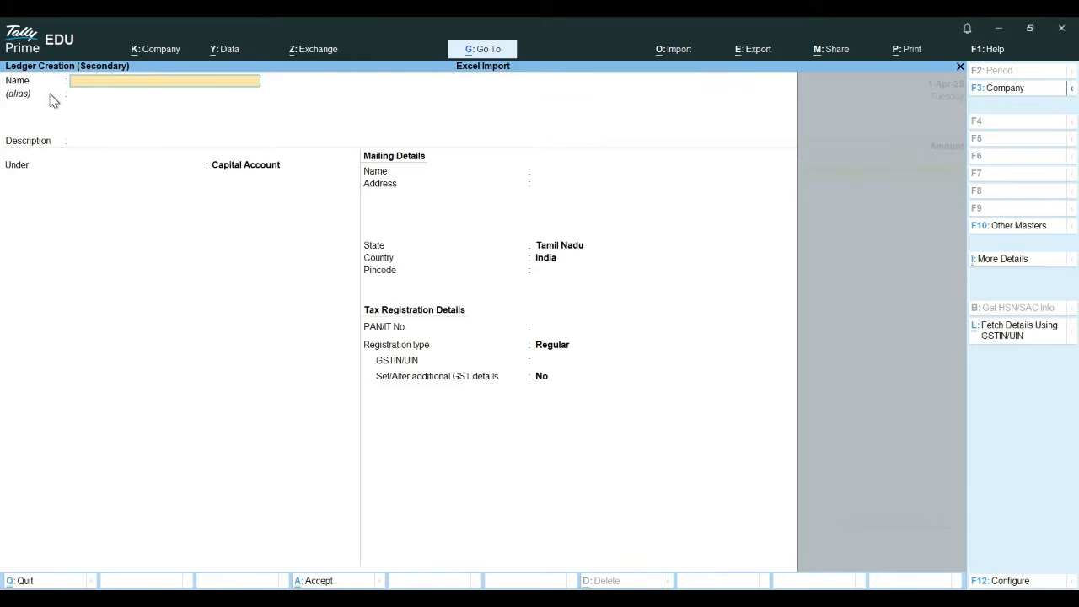
text(Staff Loan A/c)
key(Return)
key(Return)
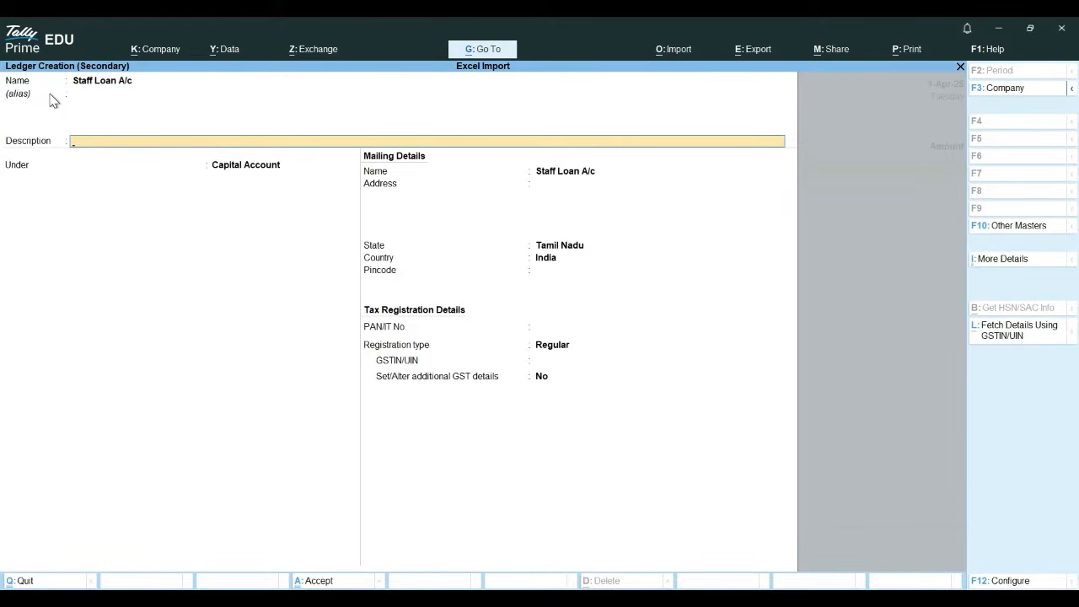
key(Return)
text(Cu)
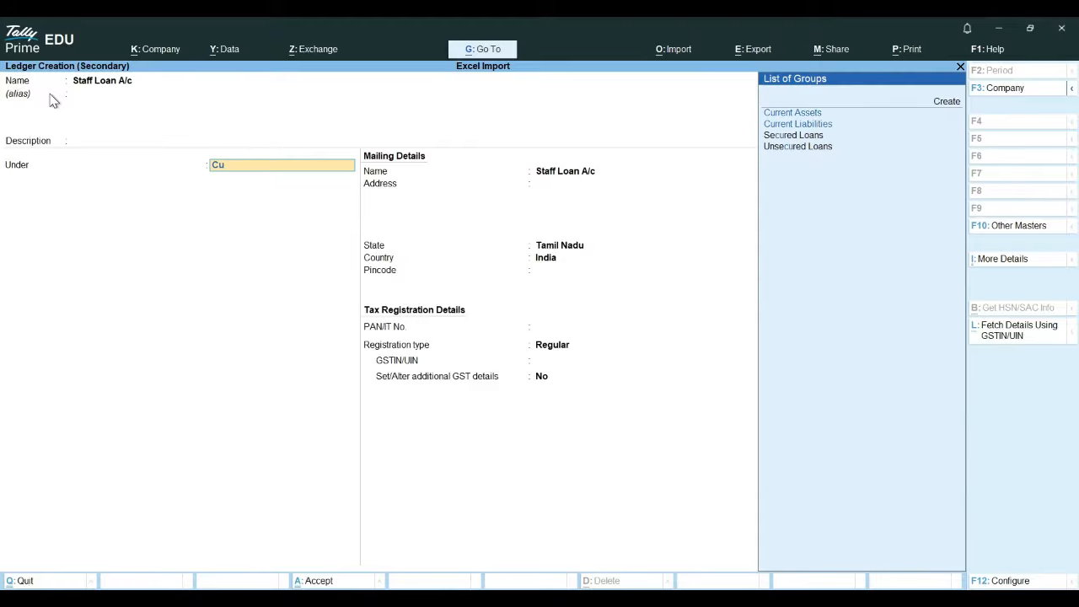
key(Return)
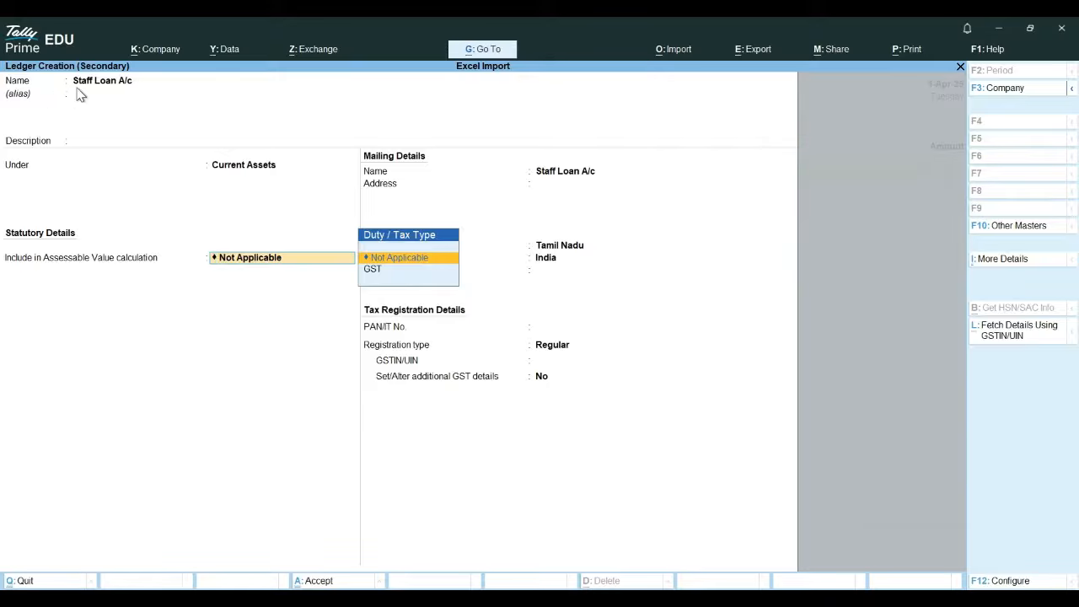
Make cost centres applicable to the Staff Loan A/c ledger and save it into the voucher's particulars.
click(999, 260)
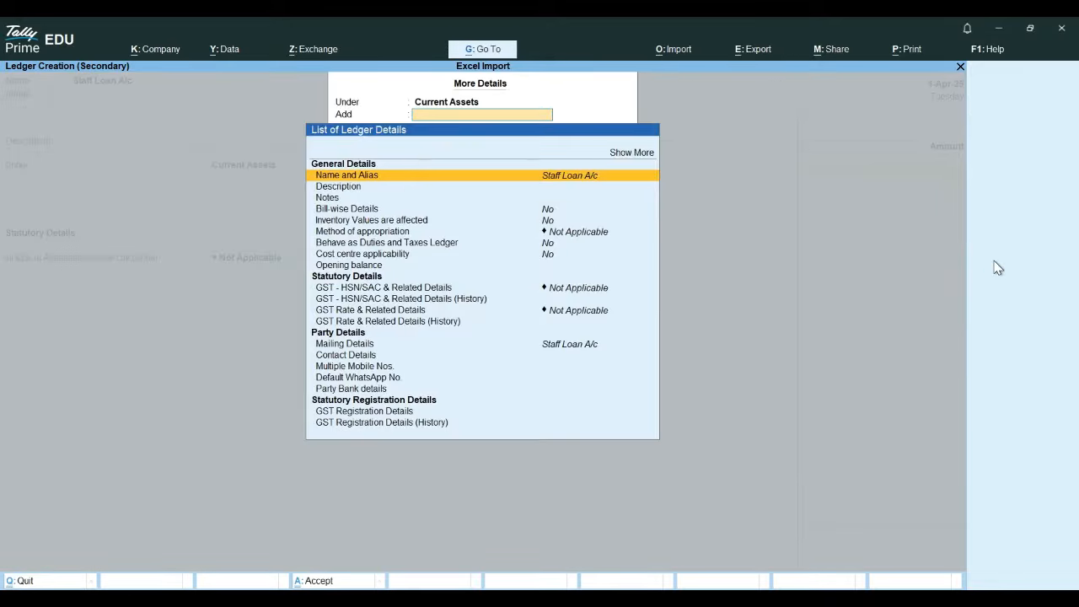
key(Down)
key(Down)
key(Down)
key(Down)
key(Down)
key(Down)
key(Down)
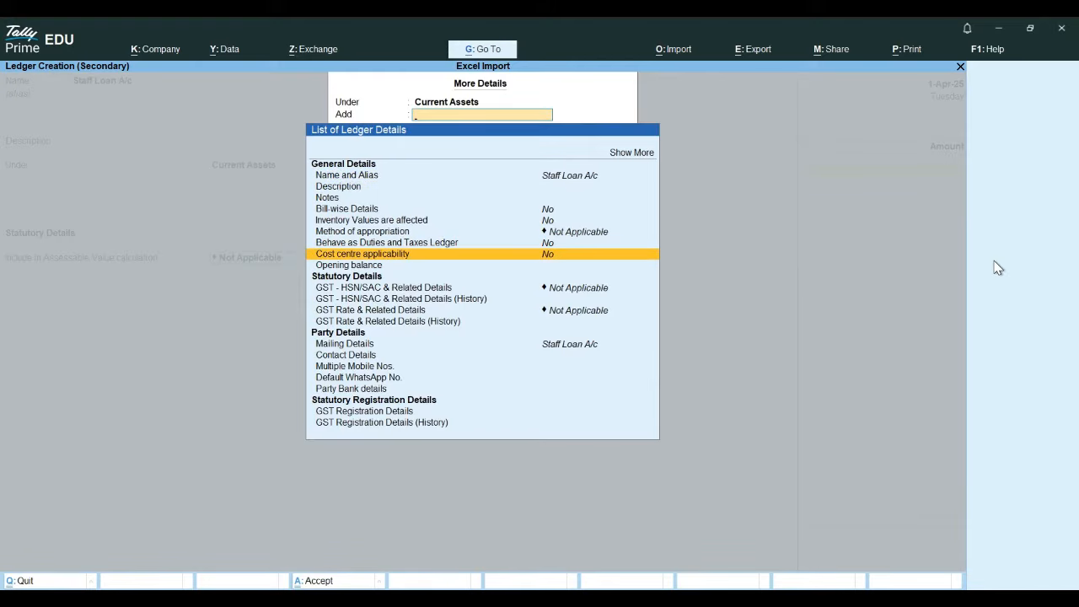
key(Return)
text(yes)
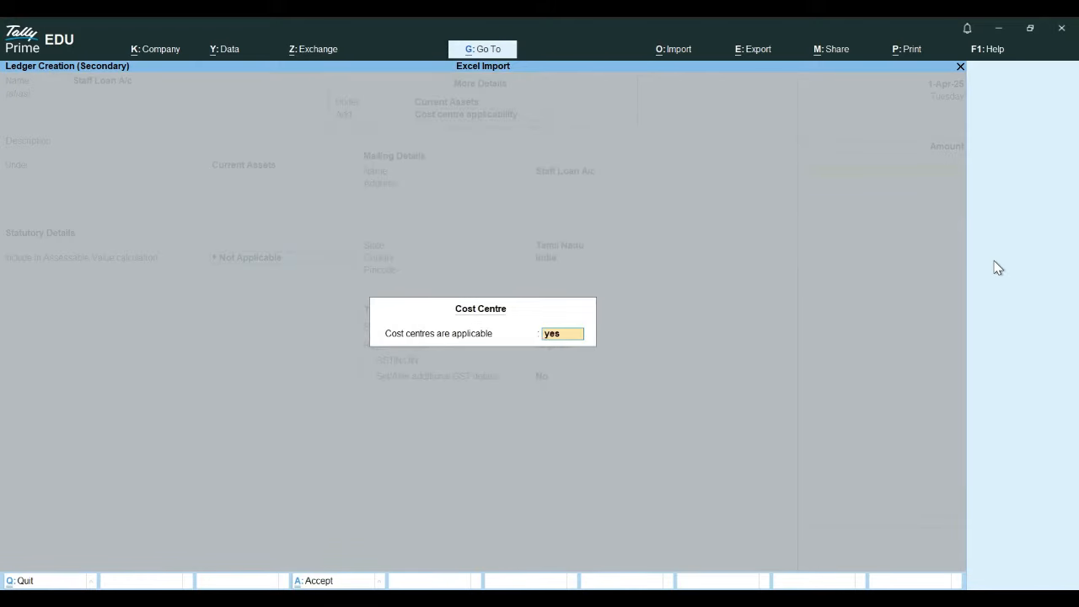
key(Return)
key(ctrl+a)
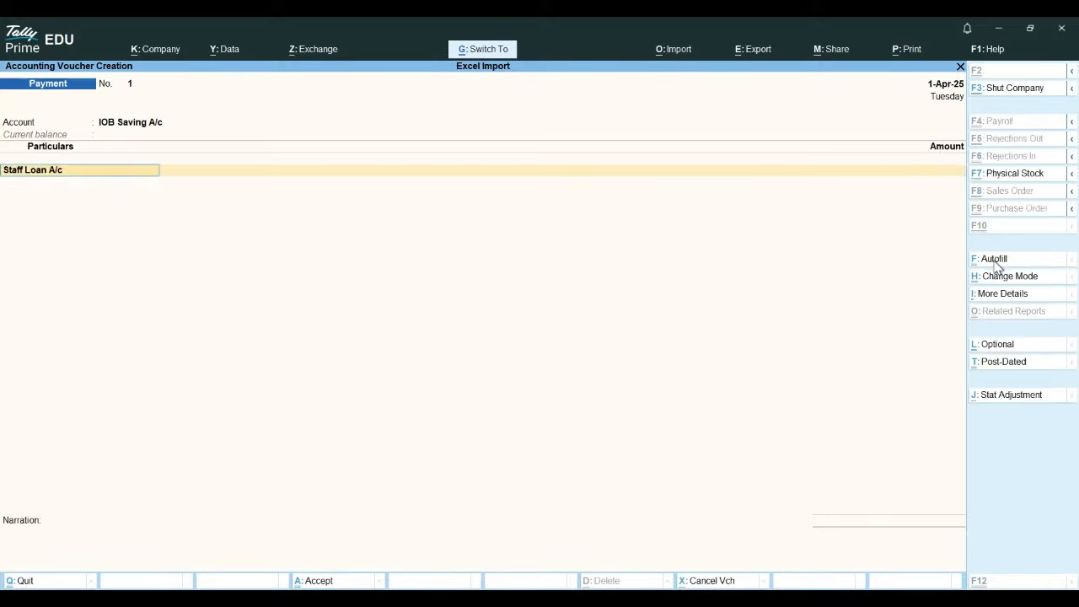
Enter 1,00,000 for Staff Loan A/c and allocate 30,000 of it to Employee A in the Employee cost category.
key(Return)
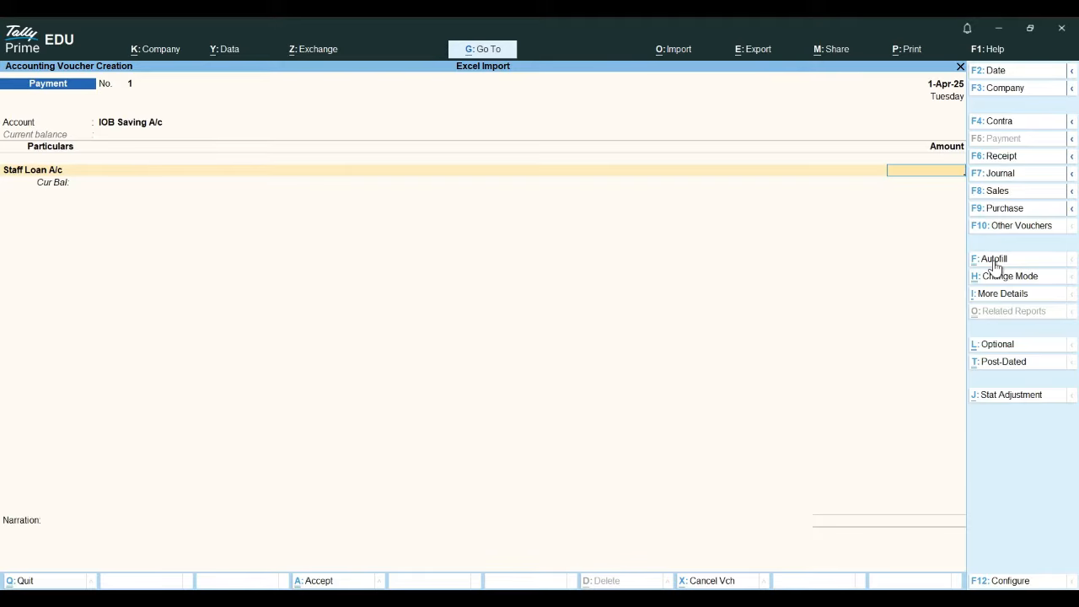
text(100000)
key(Return)
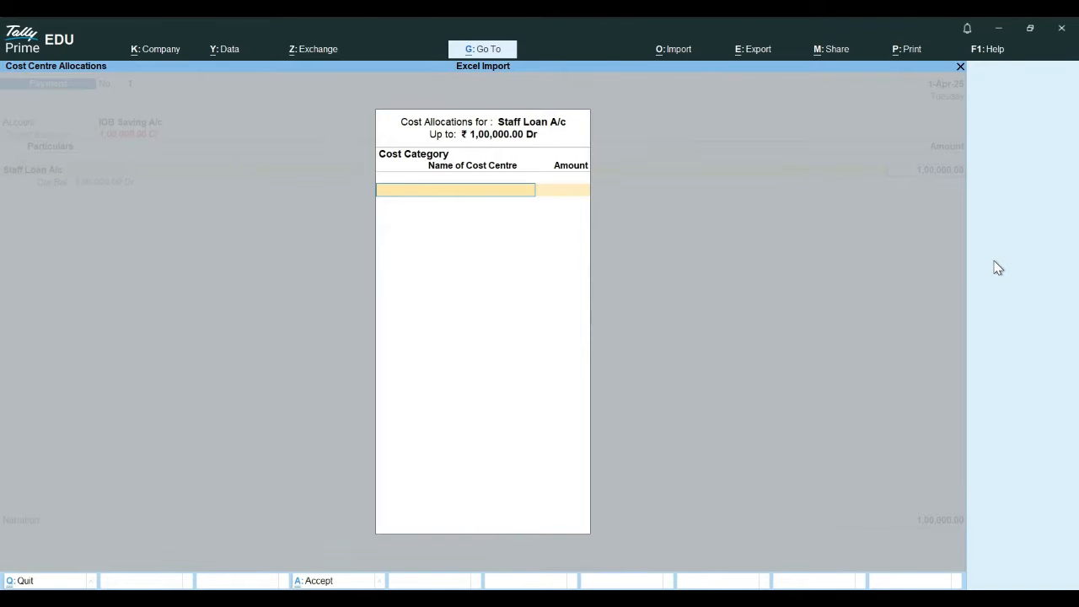
text(E)
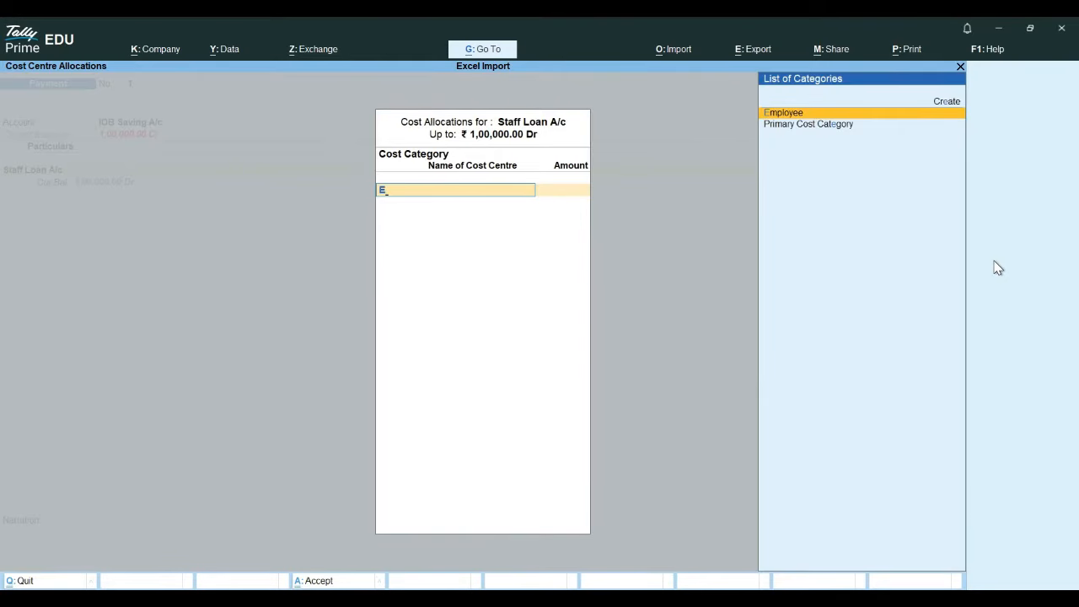
key(Return)
text(Em)
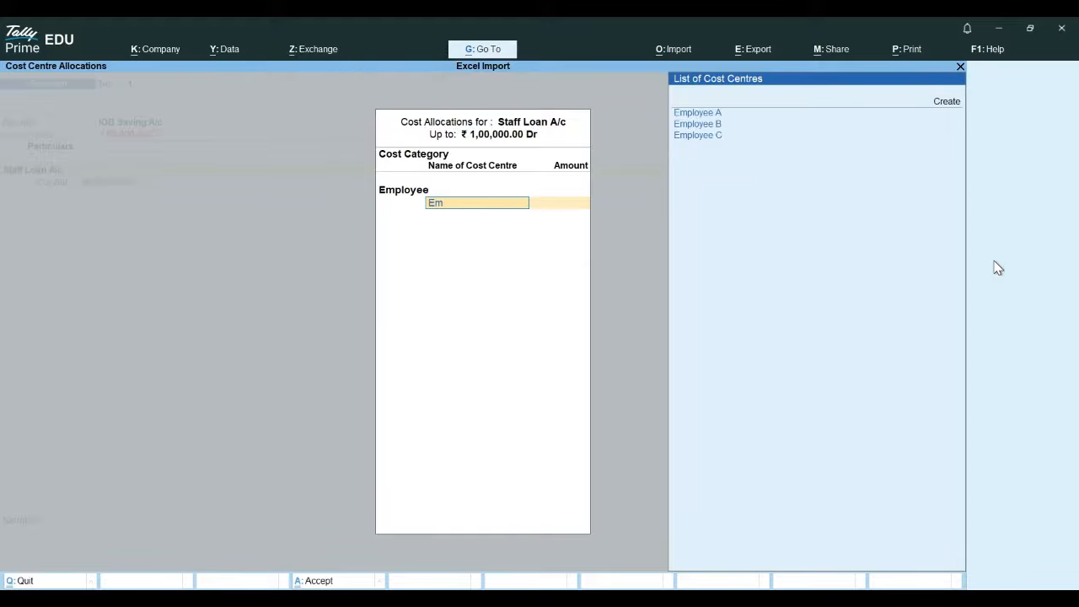
key(Return)
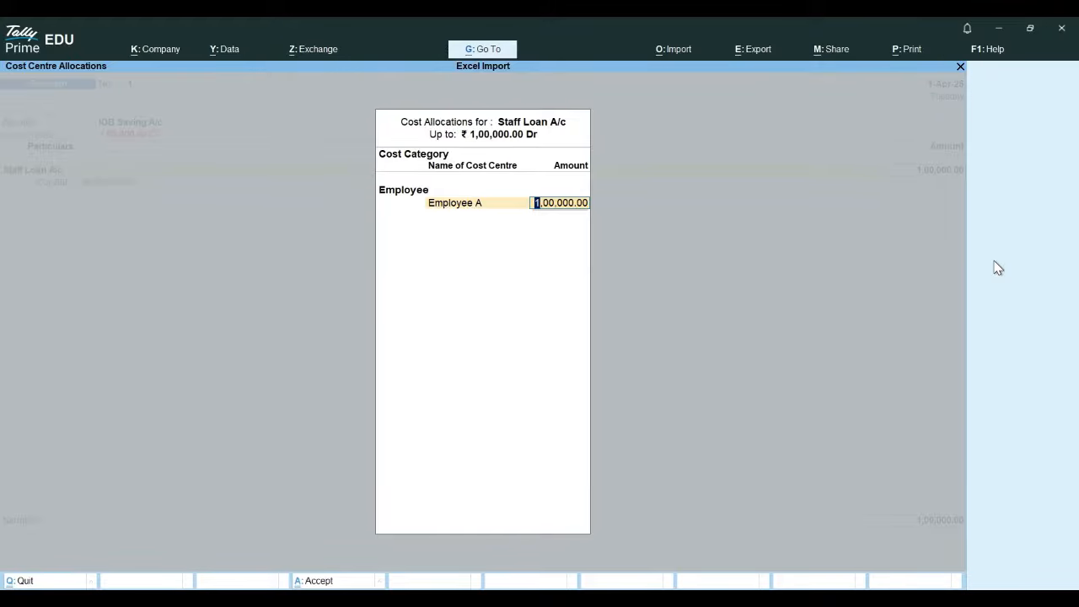
key(BackSpace)
text(30,000)
key(Return)
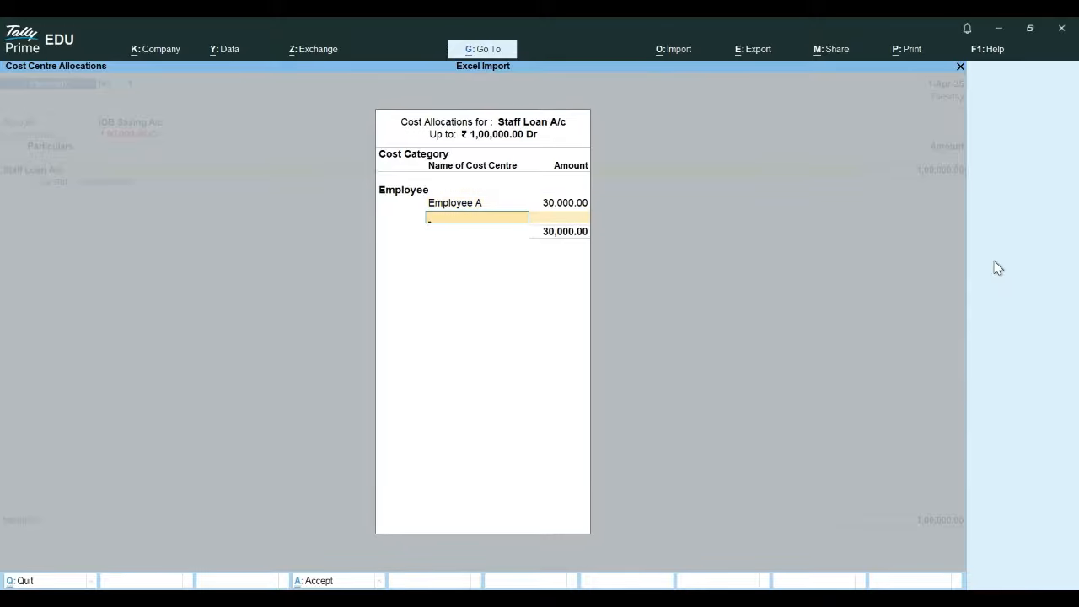
Allocate the remaining 70,000 of the staff loan to Employee C and save the payment voucher.
text(Em)
key(Down)
key(Down)
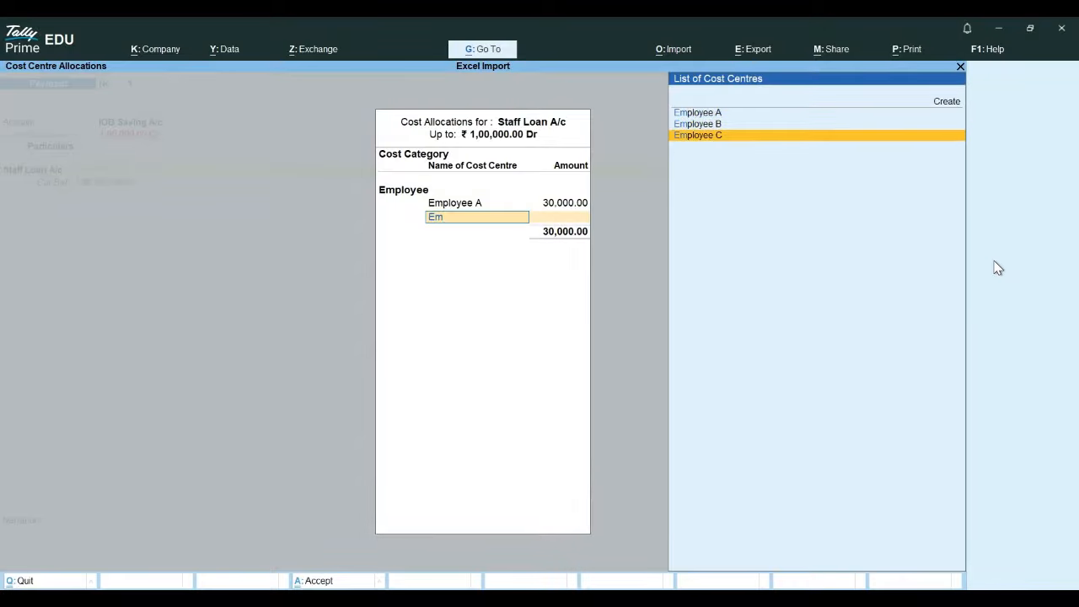
key(Return)
key(Return)
key(Return)
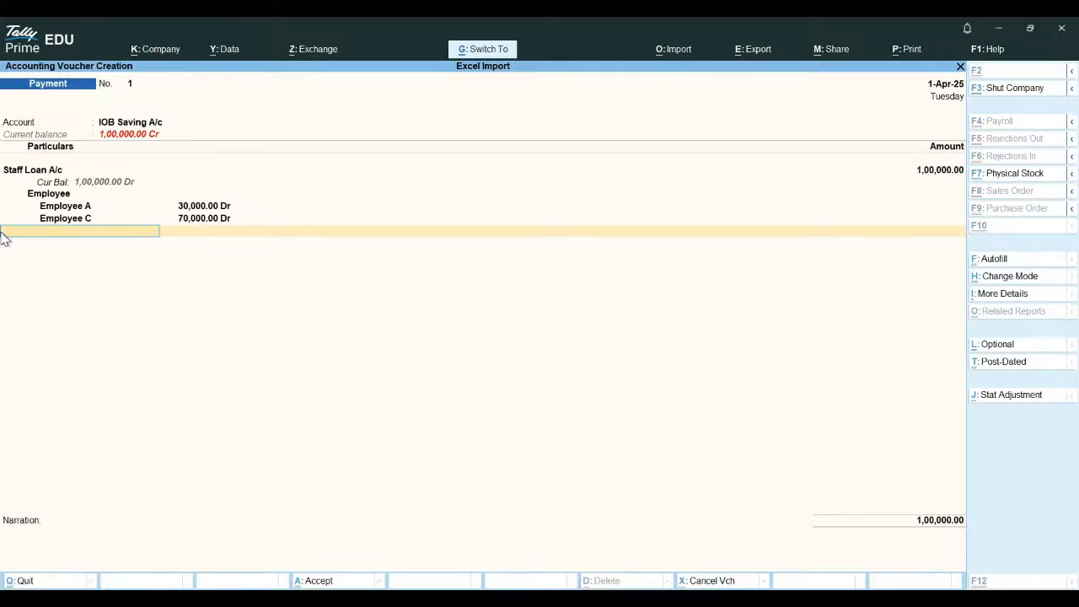
key(ctrl+a)
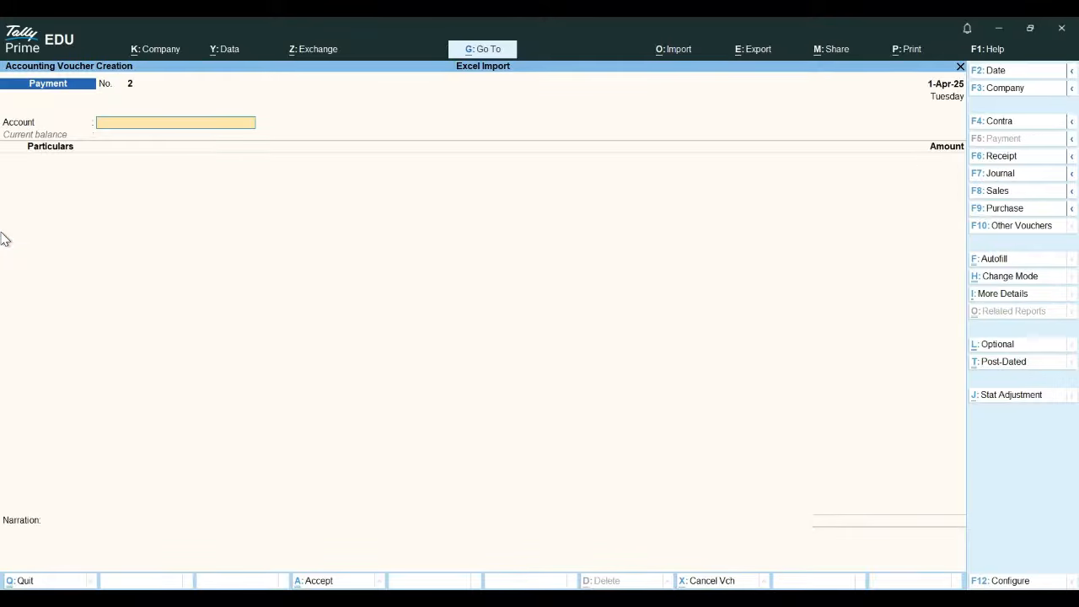
Leave voucher creation and open the cost centre Category Summary report from the Statements of Accounts.
key(Escape)
key(Return)
key(Down)
key(Down)
key(Down)
key(Down)
key(Down)
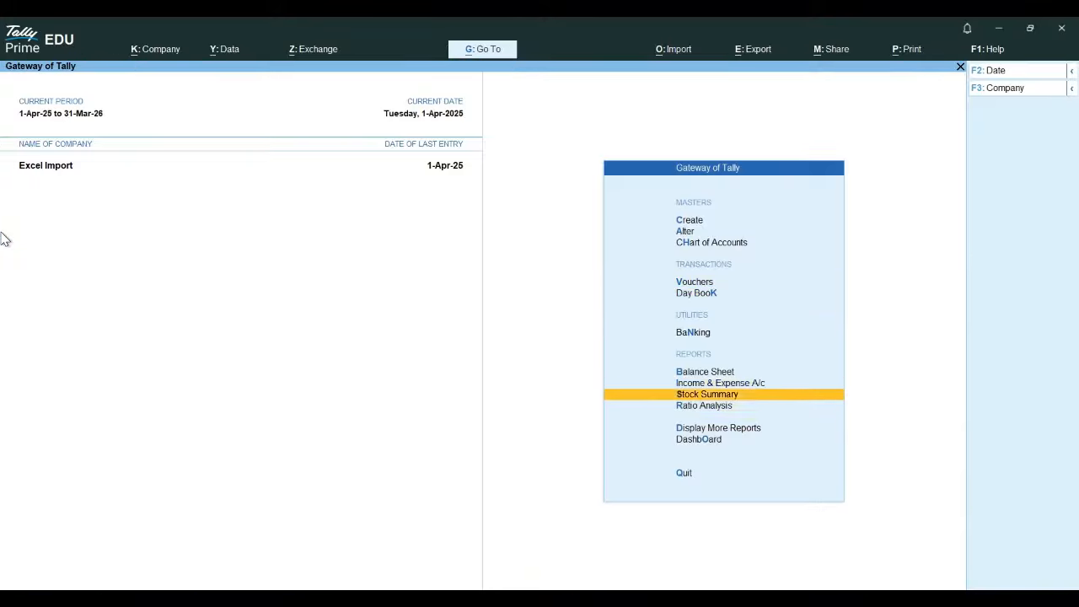
key(Down)
key(Down)
key(Return)
key(Down)
key(Down)
key(Down)
key(Down)
key(Down)
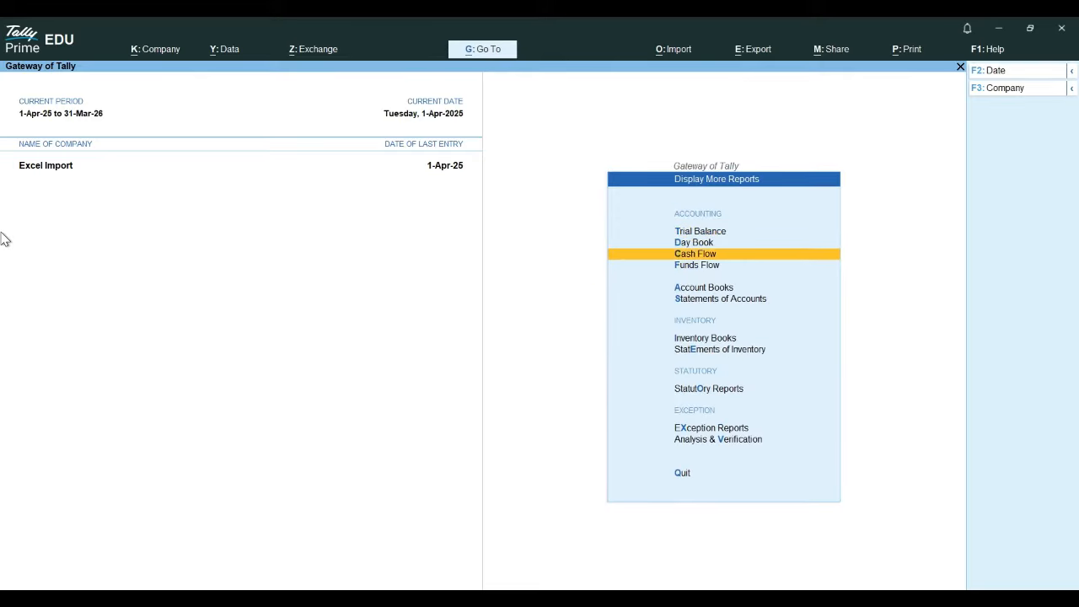
key(Return)
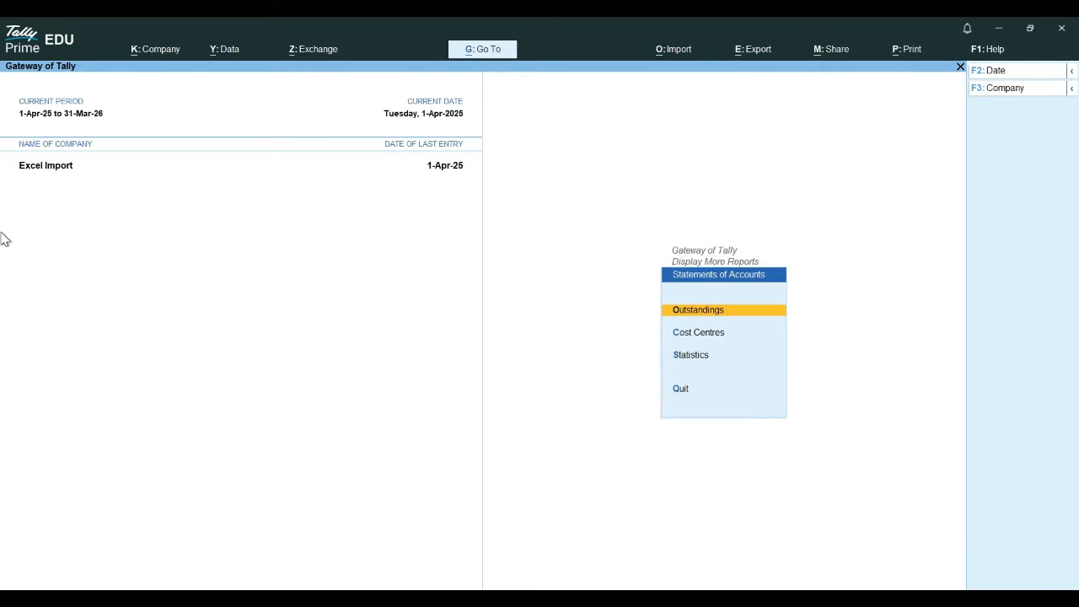
key(Down)
key(Return)
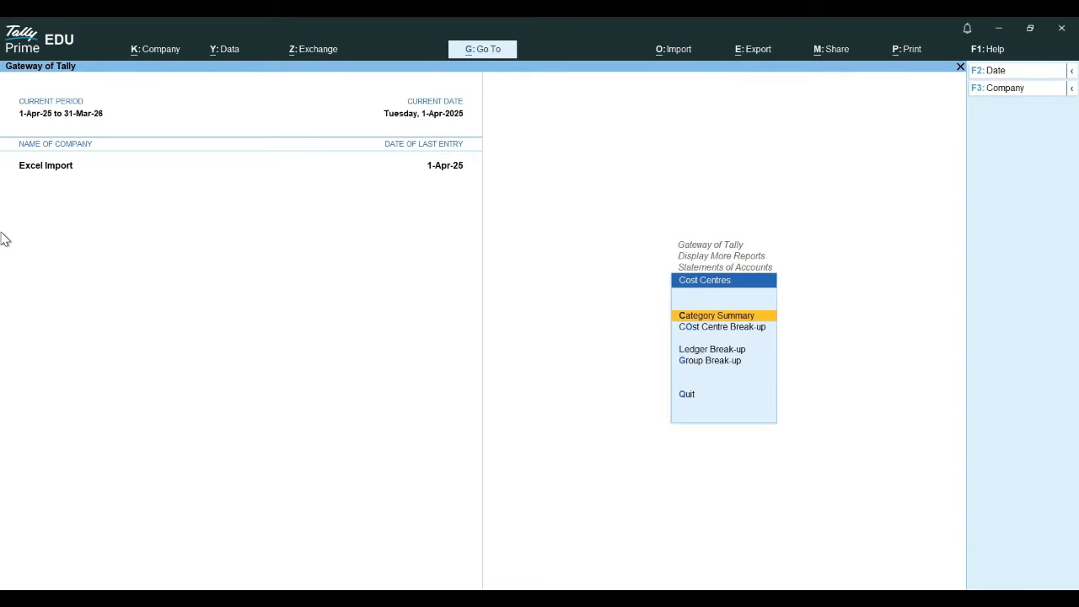
key(Return)
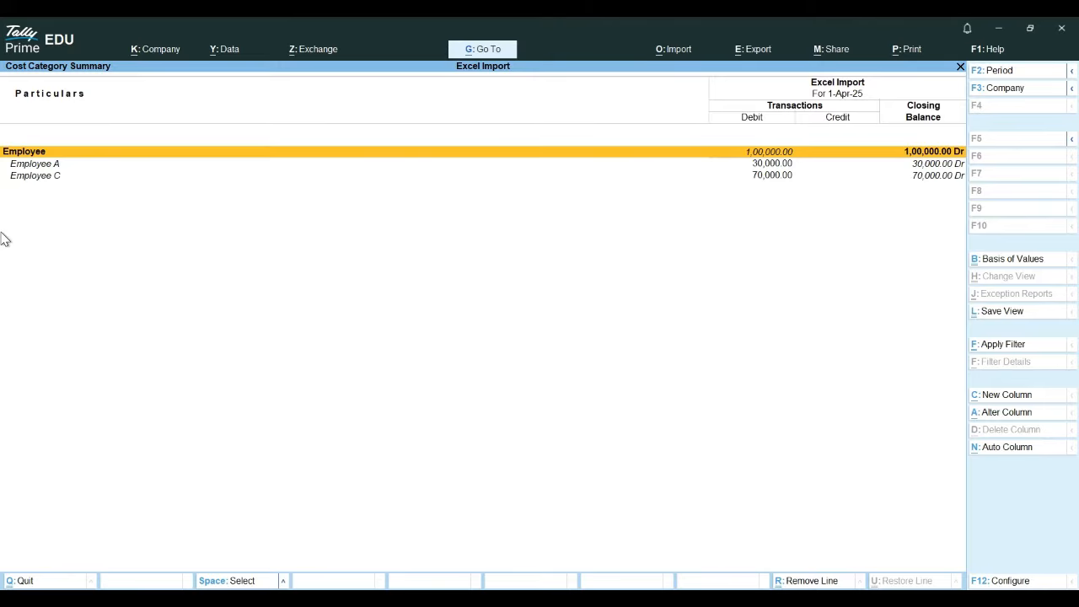
Drill down to Employee A's cost centre vouchers and return to the category summary.
key(Down)
key(Return)
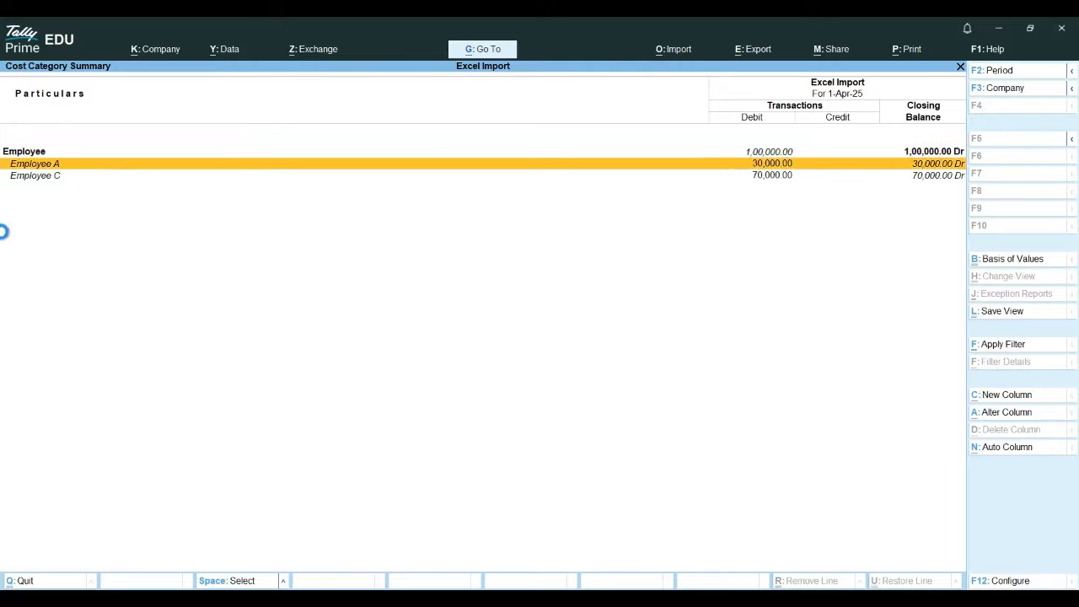
key(Return)
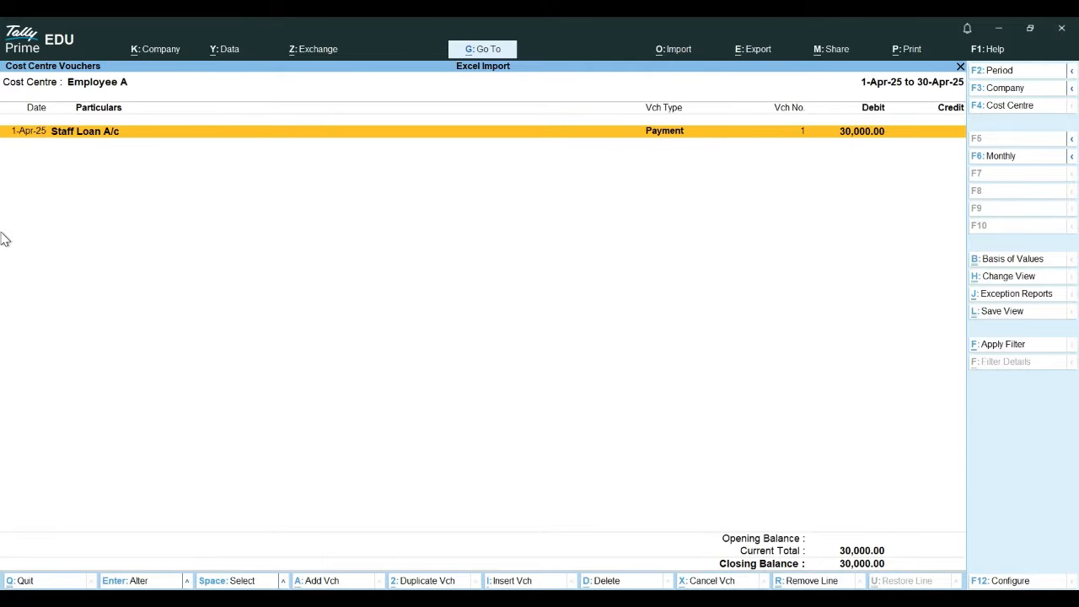
key(Escape)
key(Escape)
Drill down to Employee C's cost centre vouchers, then close the reports back to the Gateway of Tally.
key(Down)
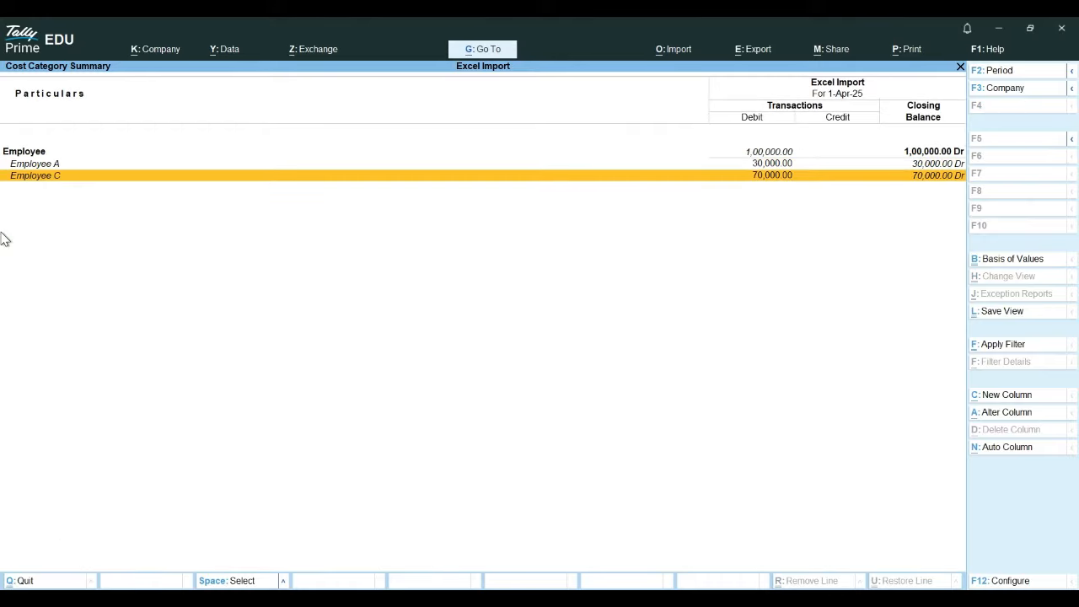
key(Return)
key(Return)
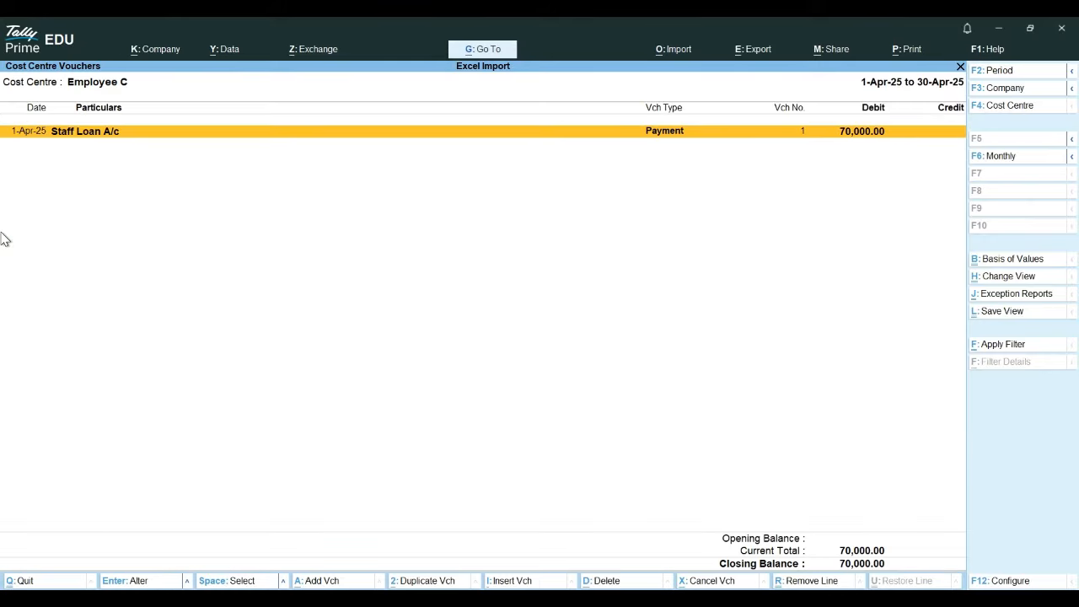
key(Escape)
key(Escape)
key(Escape)
key(Escape)
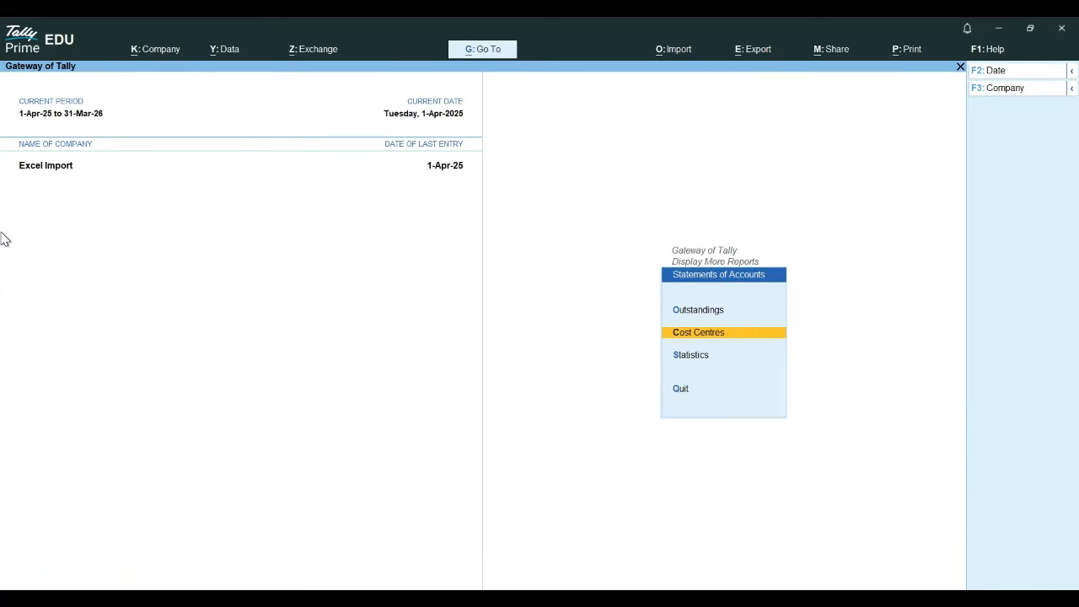
key(Escape)
key(Escape)
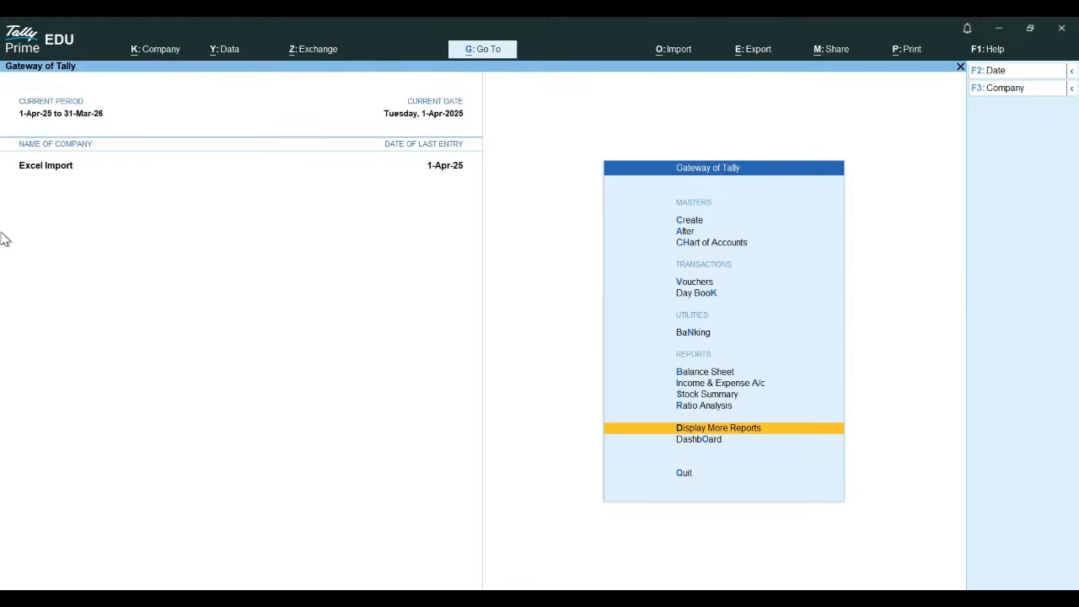
Start a second payment voucher with IOB Saving A/c as the account.
key(Up)
key(Up)
key(Up)
key(Up)
key(Up)
key(Up)
key(Up)
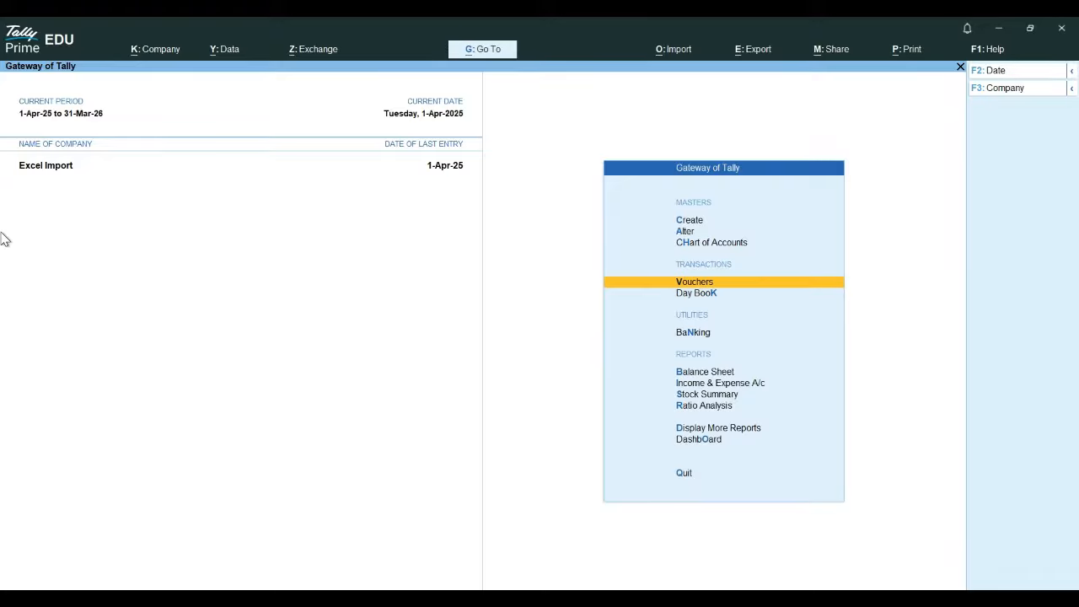
key(Return)
text(I)
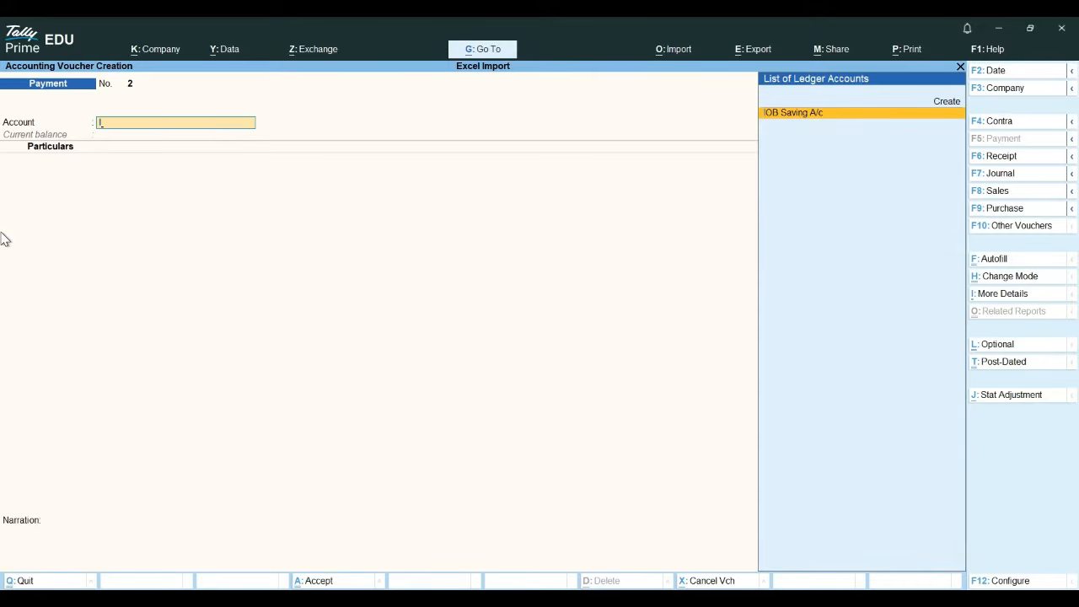
key(Return)
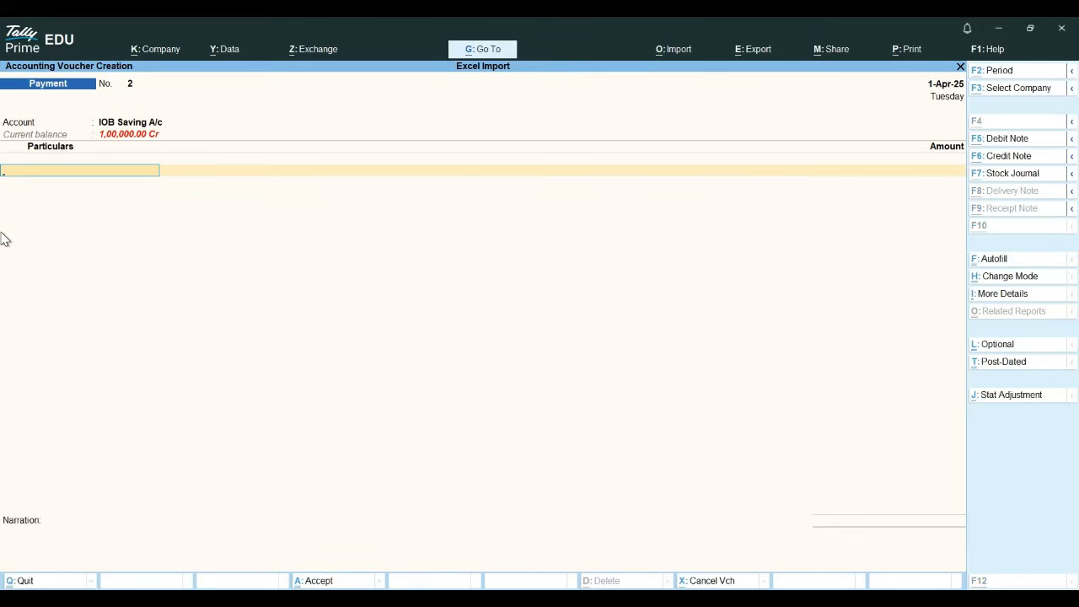
Start a new ledger named Salary Advance under the group Loans & Advances (Asset) from the voucher's particulars.
key(alt+c)
text(Sa)
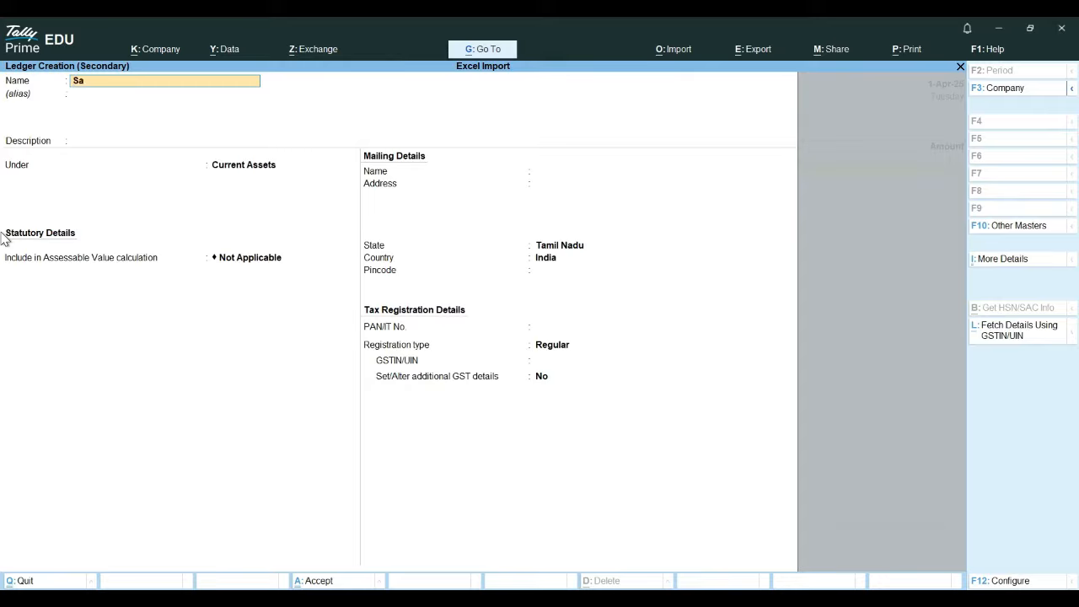
text(lary adb)
key(BackSpace)
text(vance)
key(Return)
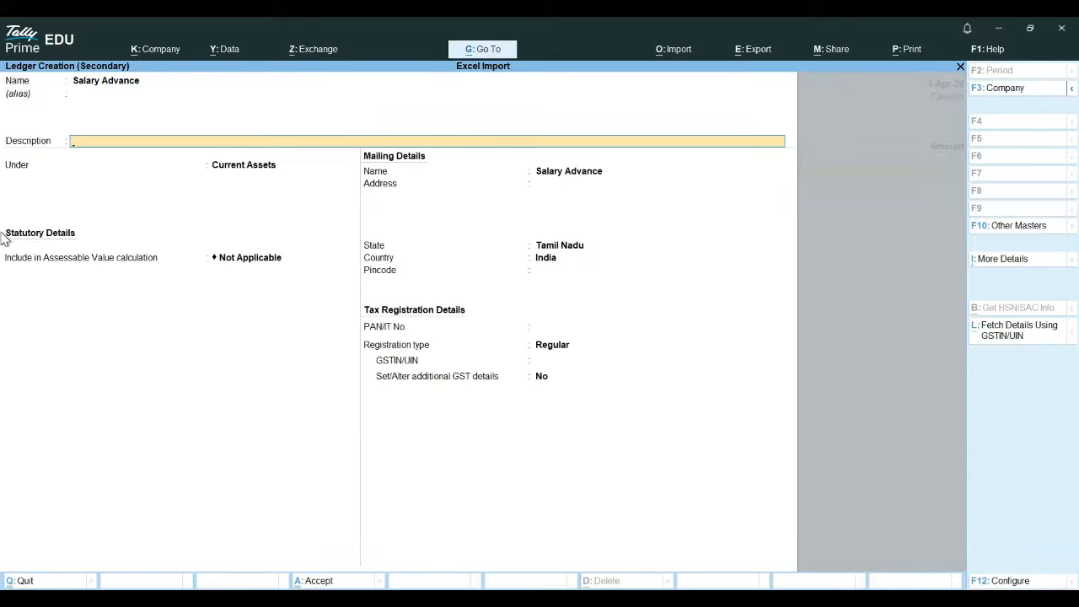
key(Return)
text(Lo)
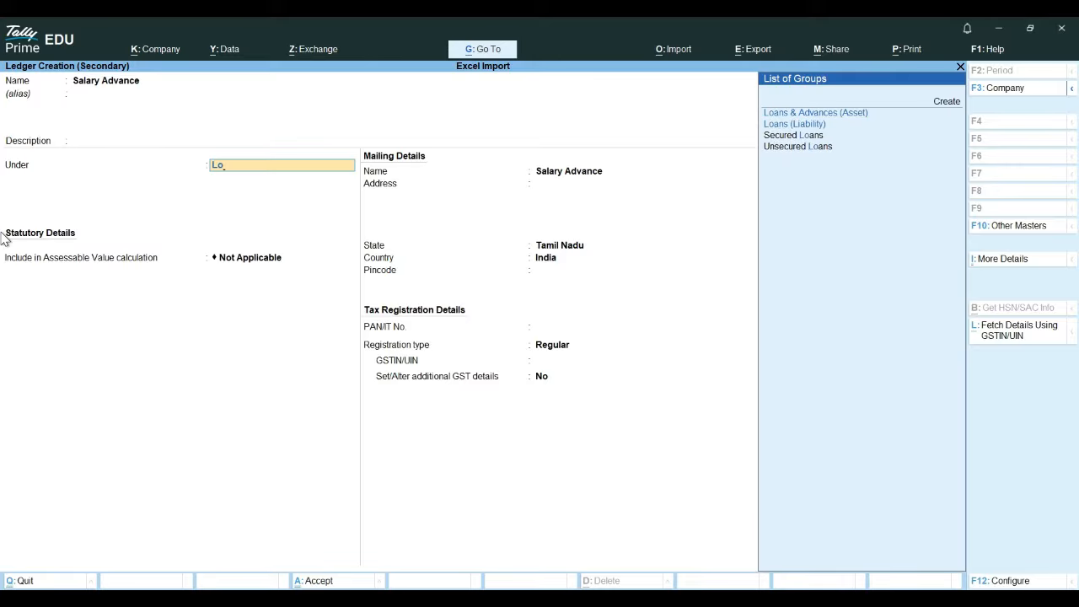
key(Return)
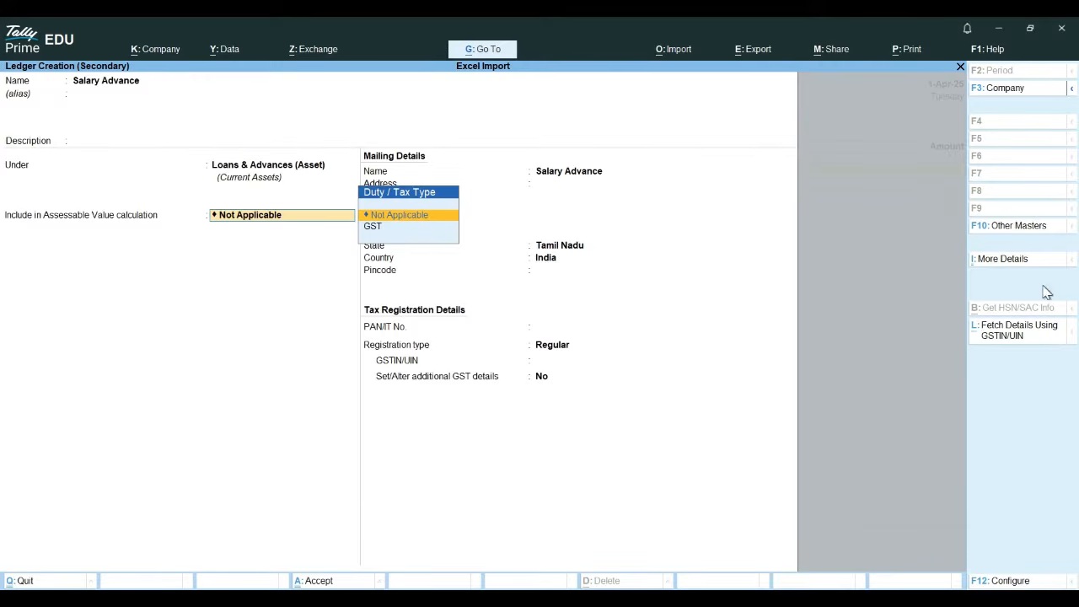
Make cost centres applicable to the Salary Advance ledger and save it into the voucher's particulars.
click(1017, 268)
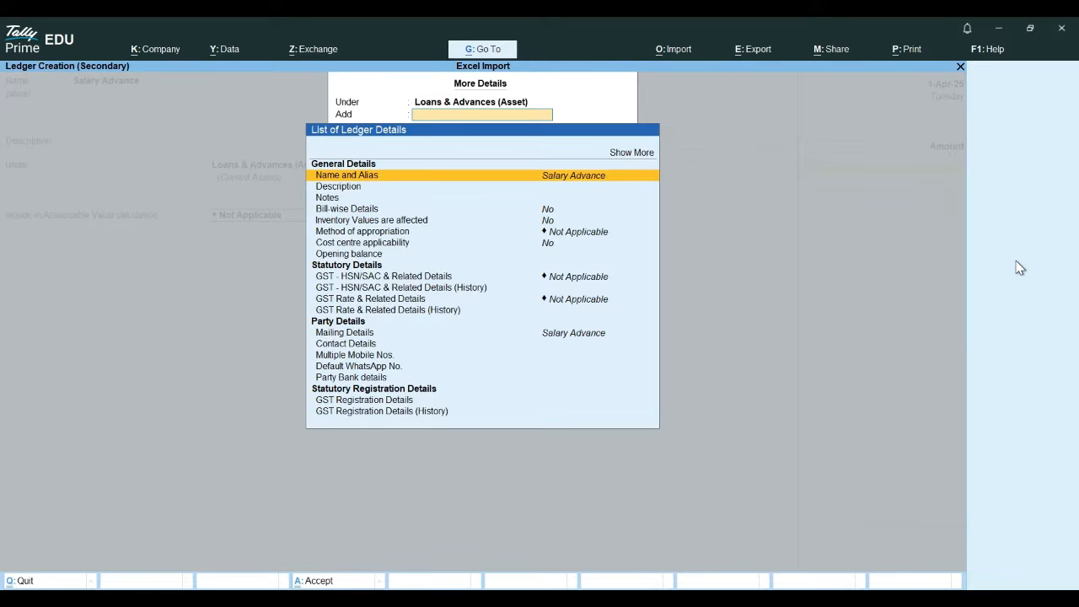
key(Down)
key(Down)
key(Down)
key(Down)
key(Down)
key(Down)
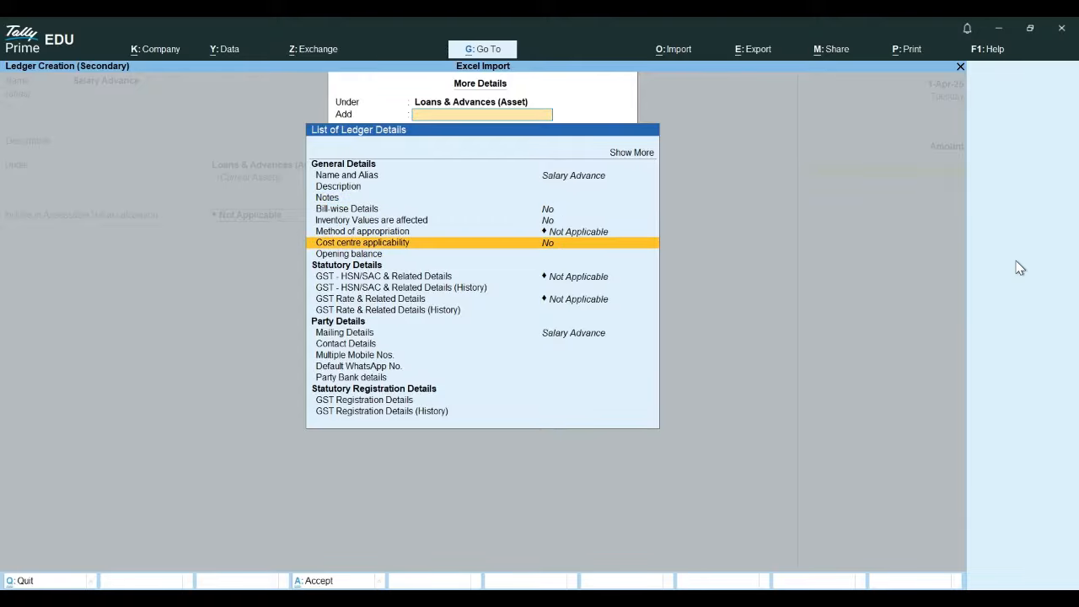
key(Return)
text(ye)
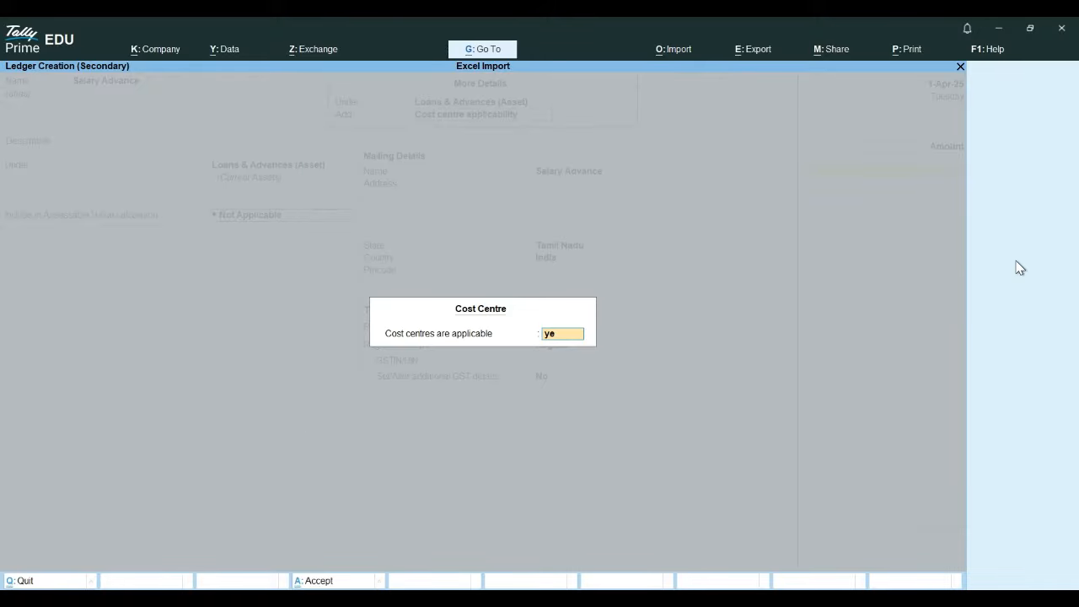
key(Return)
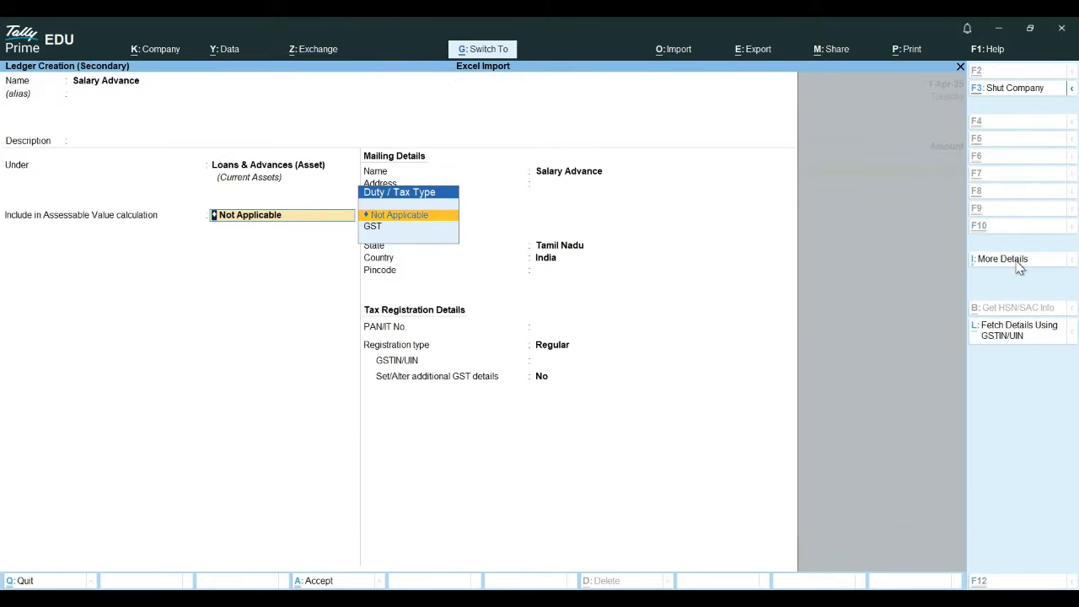
key(ctrl+a)
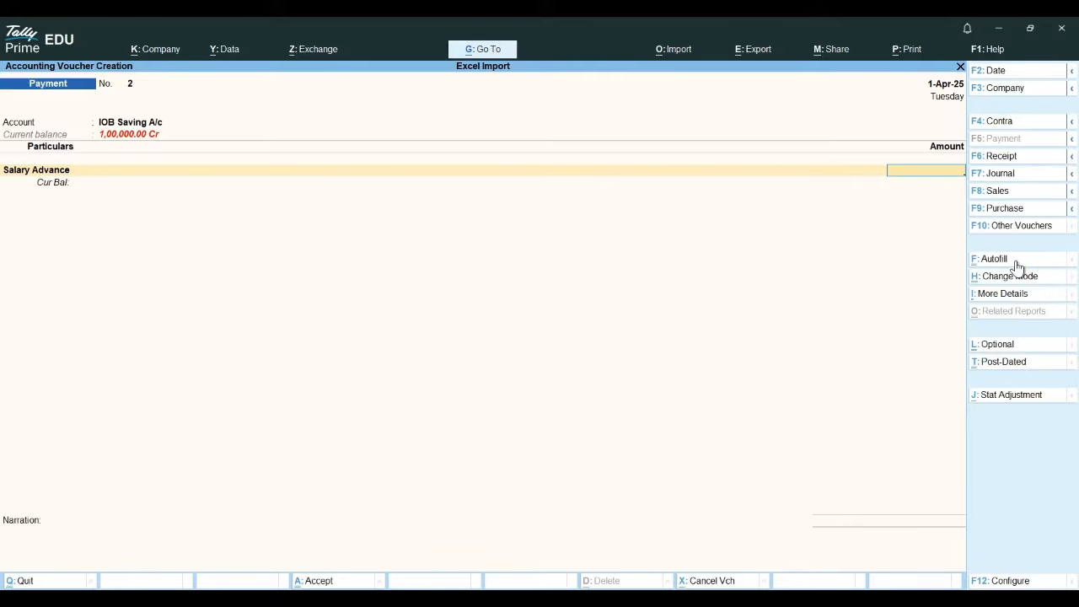
Enter 2,000 for Salary Advance and allocate the full amount to Employee B in the Employee cost category.
text(2000)
key(Return)
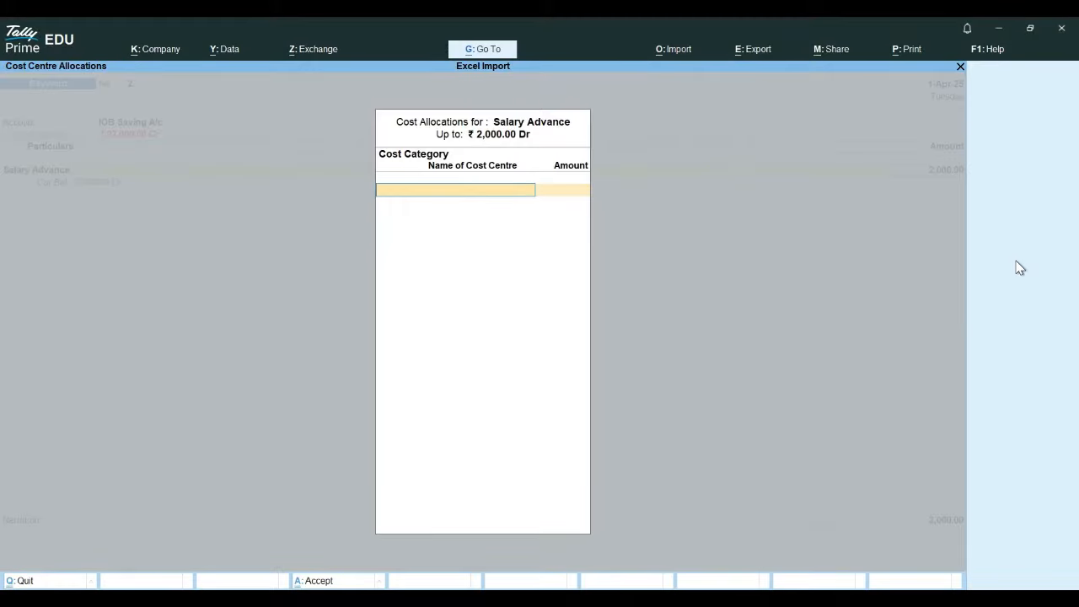
text(E)
key(Return)
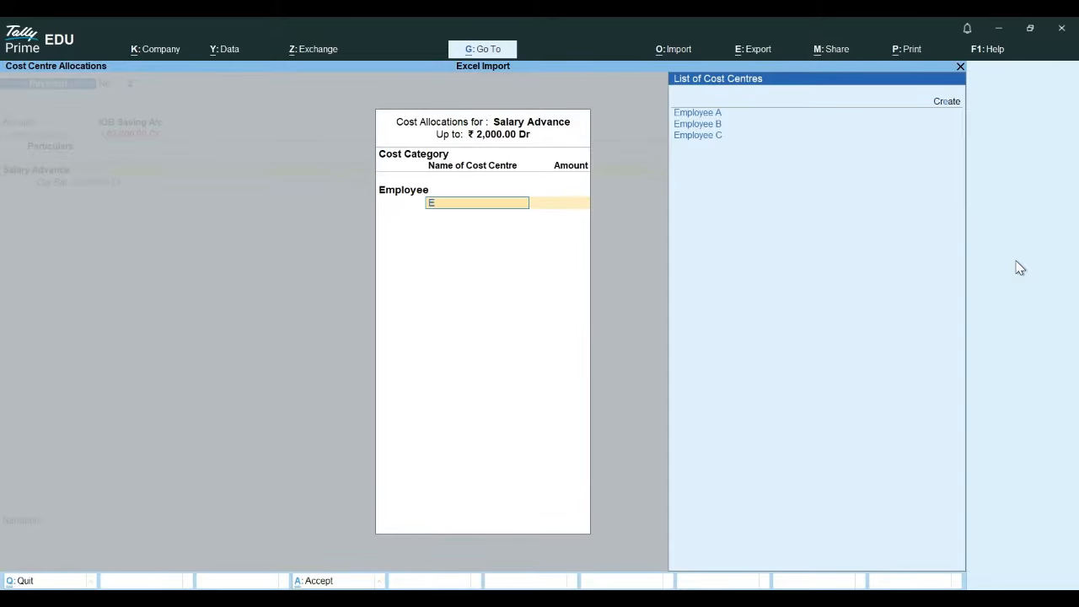
key(Down)
key(Return)
key(Return)
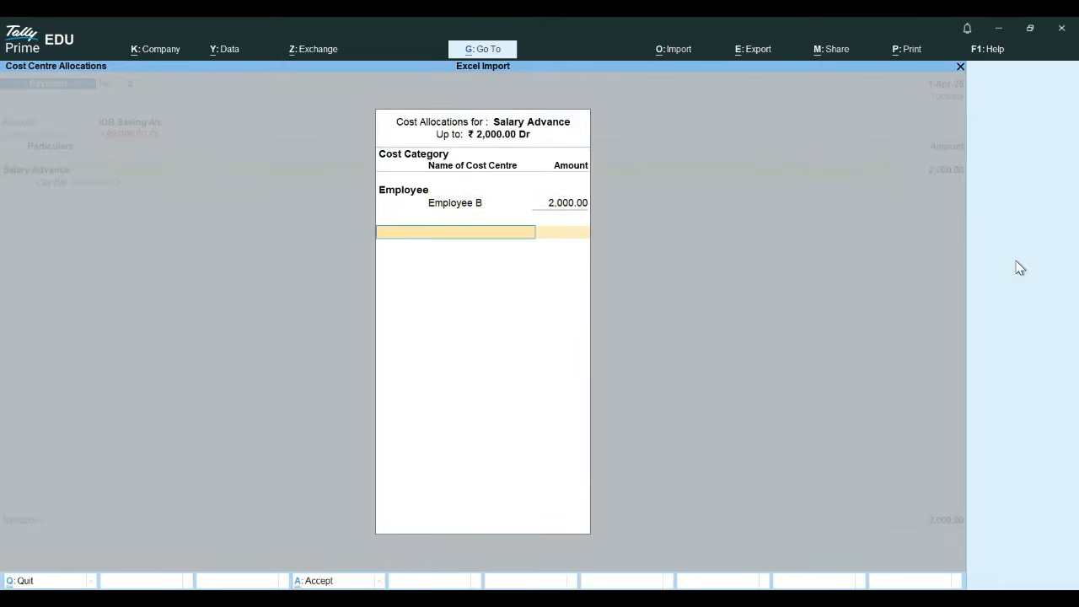
Complete the Employee B cost allocation, save the Salary Advance payment voucher without a narration and leave voucher creation.
key(Return)
key(Return)
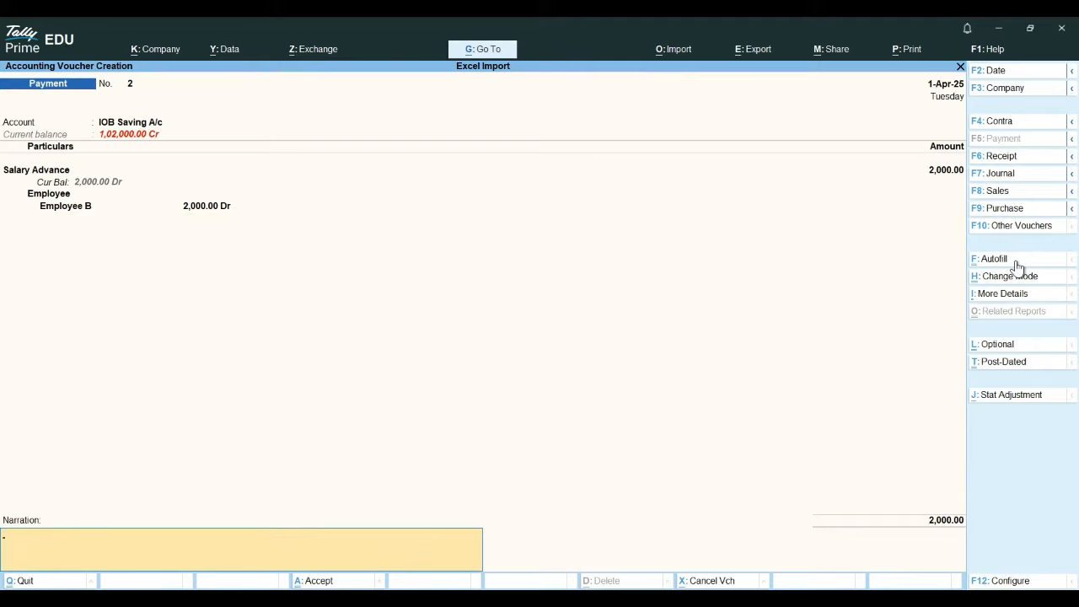
key(Return)
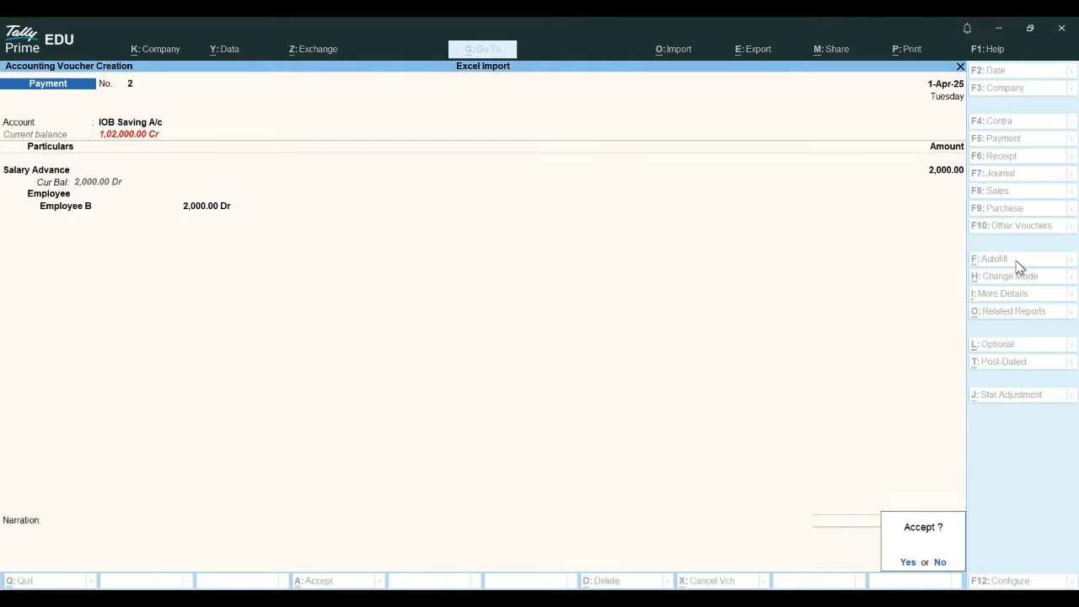
key(Return)
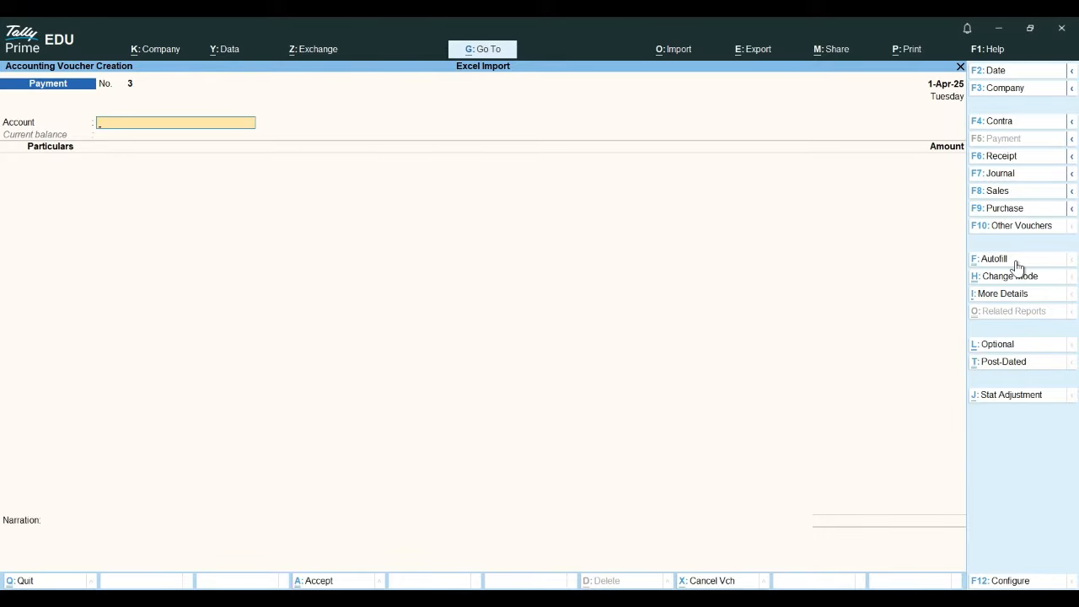
key(Escape)
key(y)
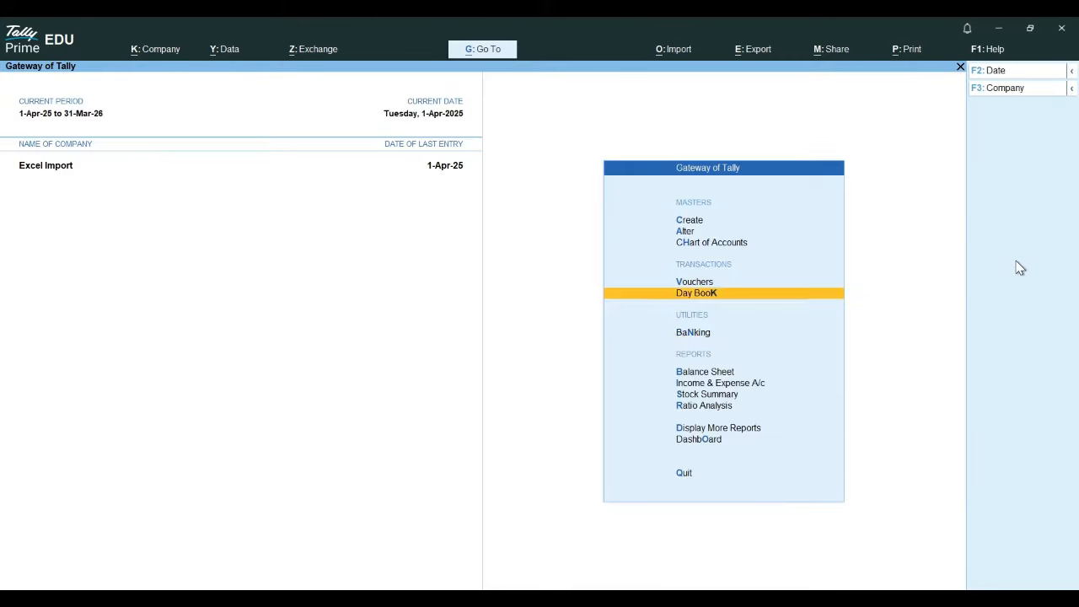
Open the Cost Centres reports within the Statements of Accounts.
key(Down)
key(Down)
key(Down)
key(Down)
key(Down)
key(Down)
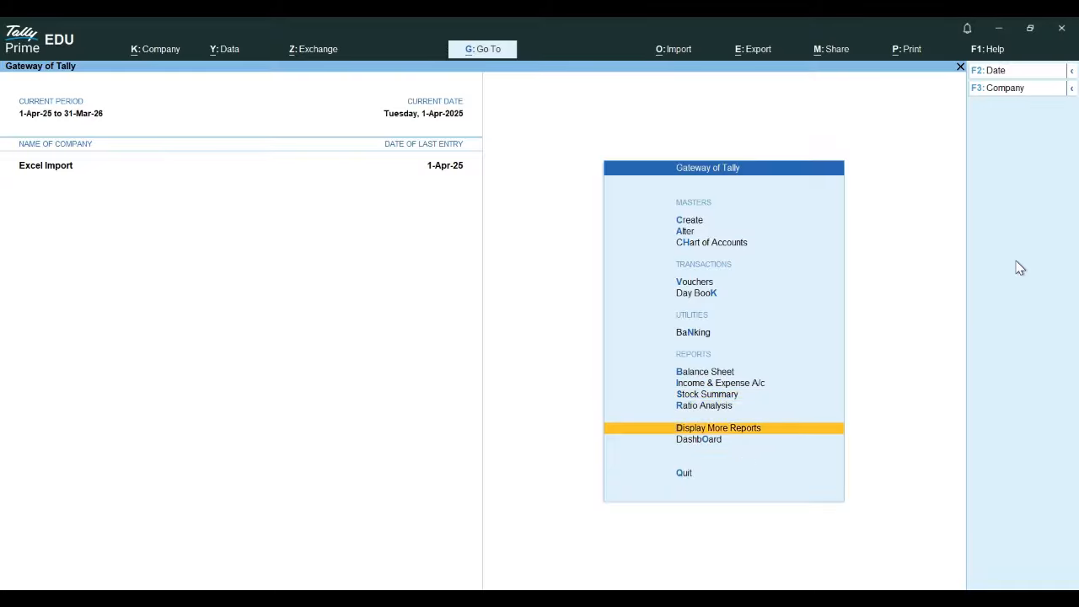
key(Return)
key(Down)
key(Down)
key(Down)
key(Down)
key(Down)
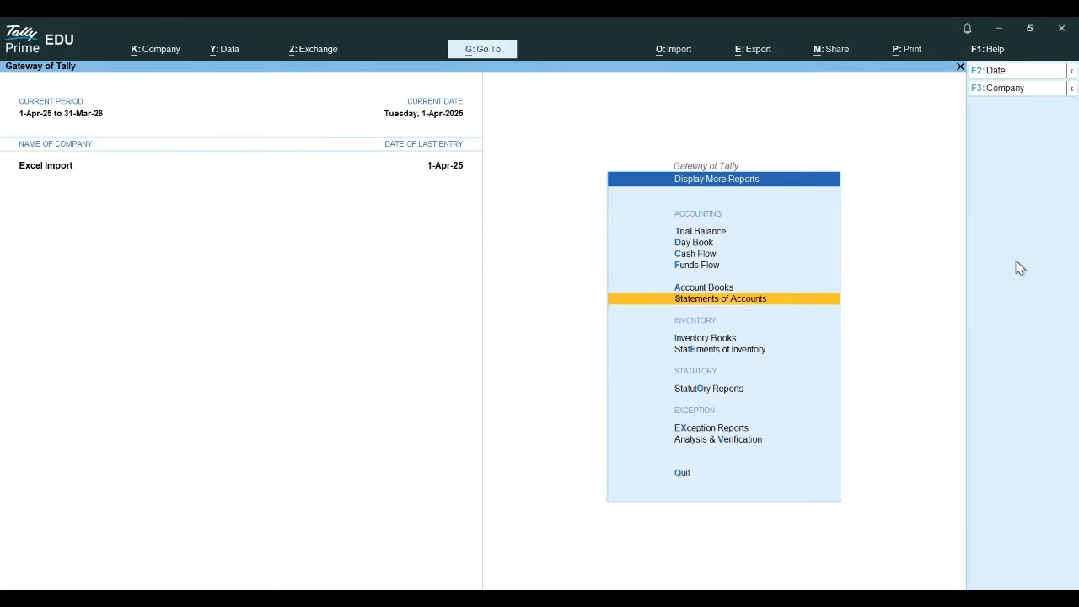
key(Return)
key(Down)
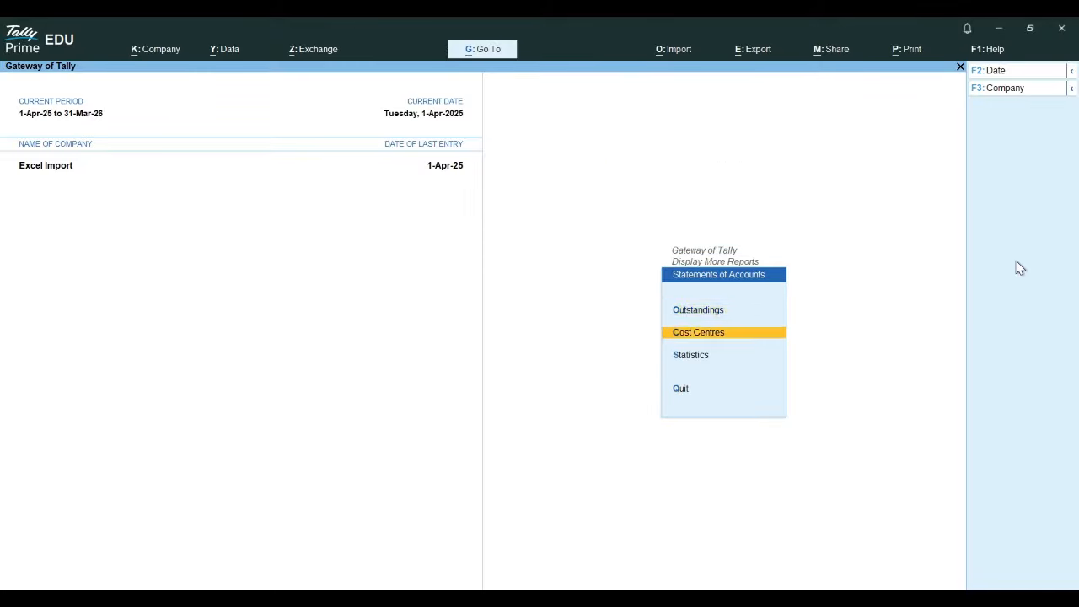
key(Return)
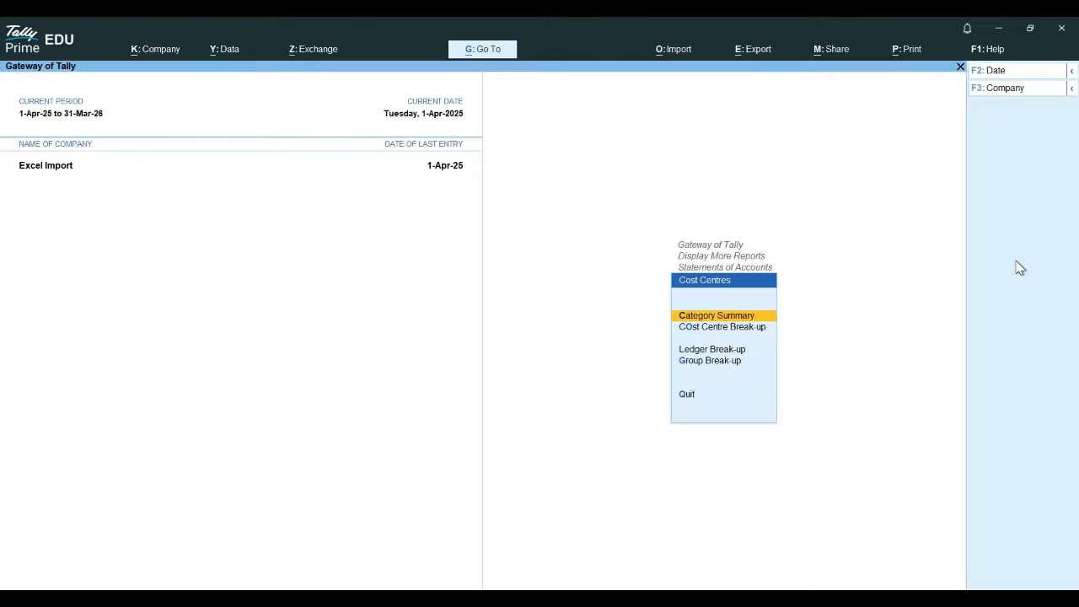
Review the cost centre break-up of Employee B, drilling from Current Assets down to the Salary Advance ledger.
key(Down)
key(Return)
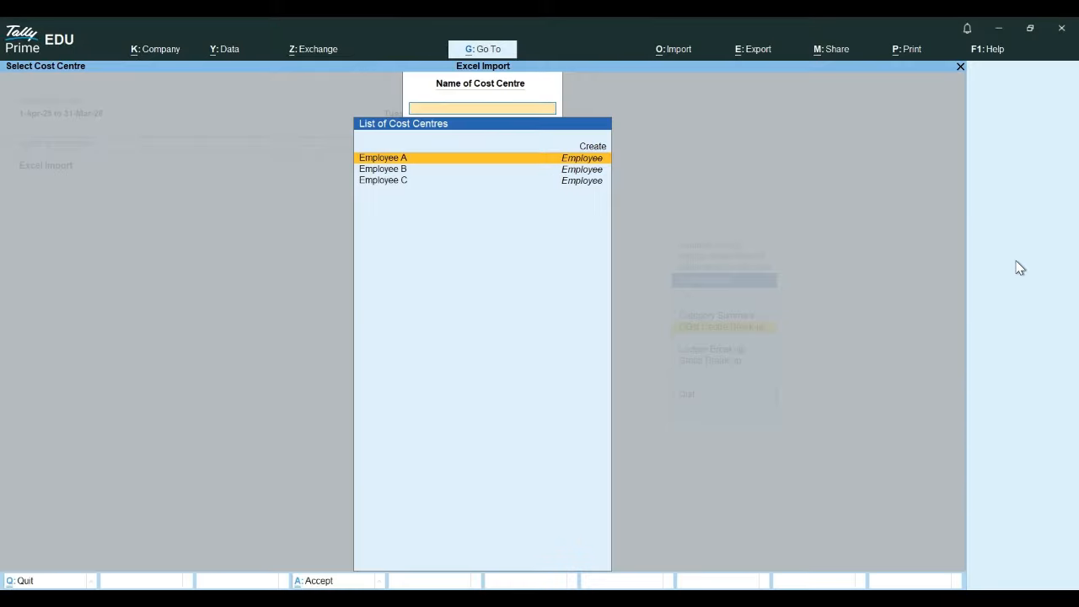
key(Down)
key(Return)
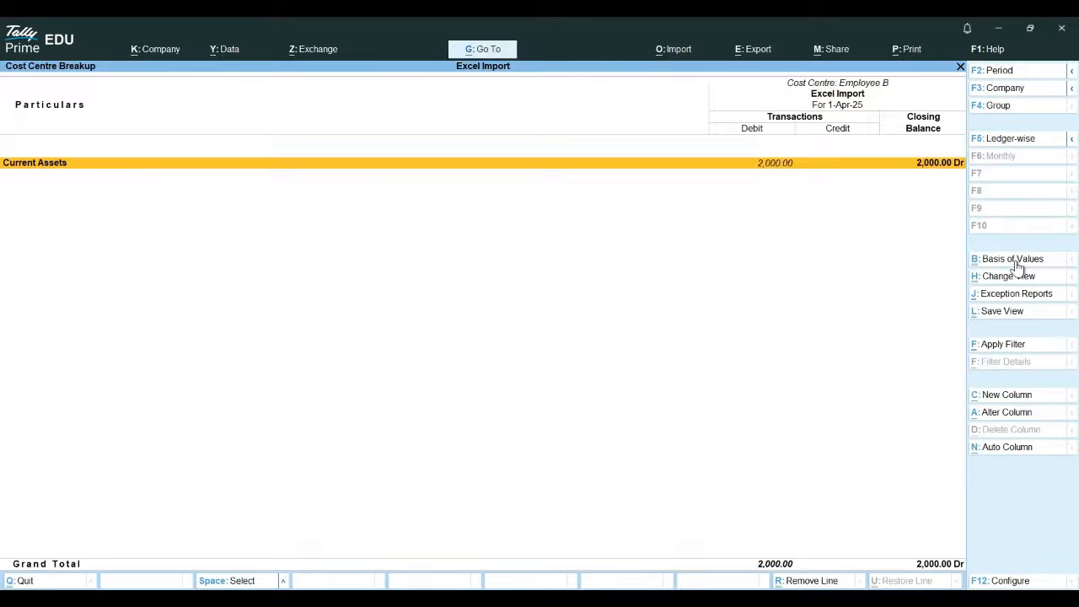
key(Return)
key(Return)
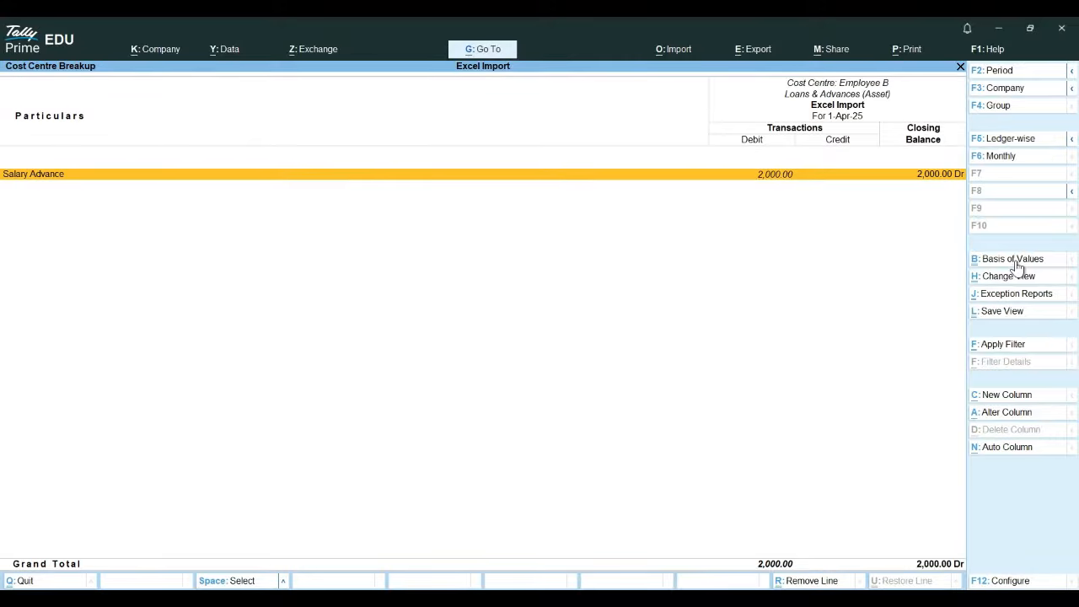
key(Escape)
key(Escape)
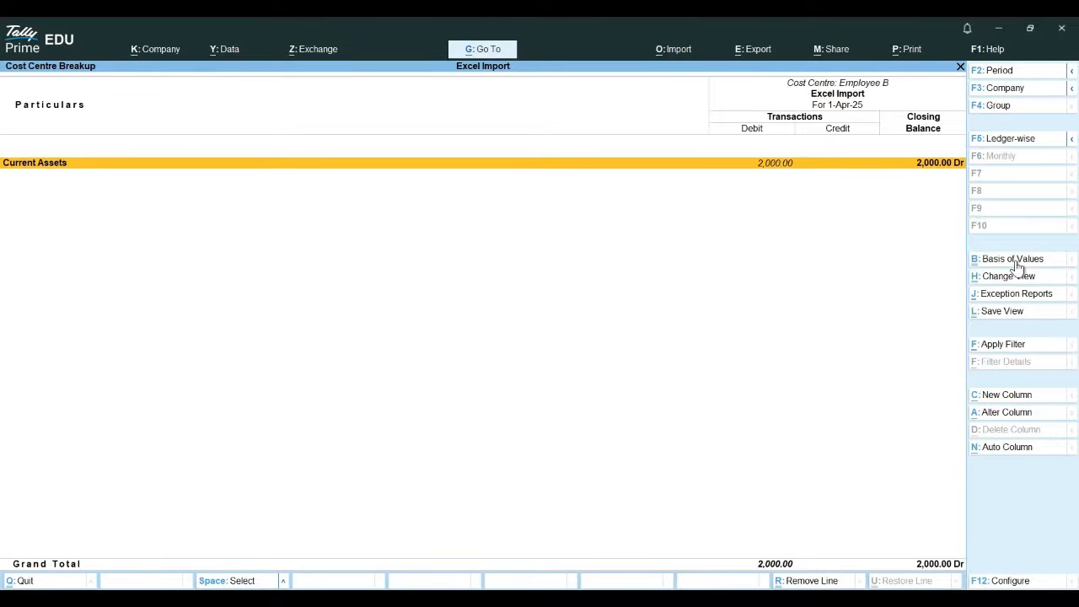
key(Escape)
key(Escape)
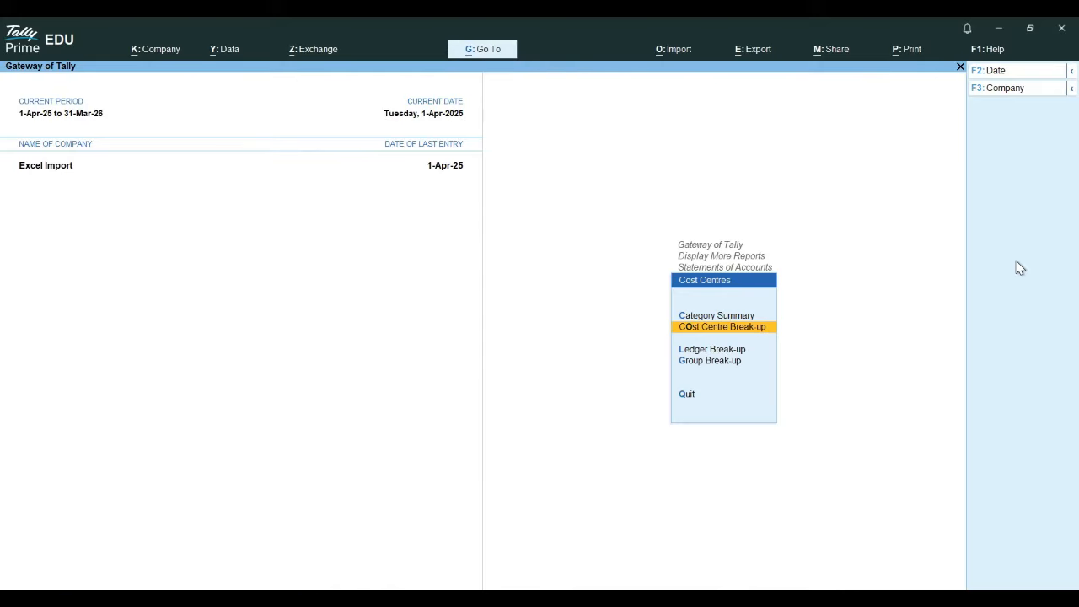
Review the cost centre break-up of the Staff Loan A/c and Salary Advance ledgers.
key(Down)
key(Down)
key(Up)
key(Return)
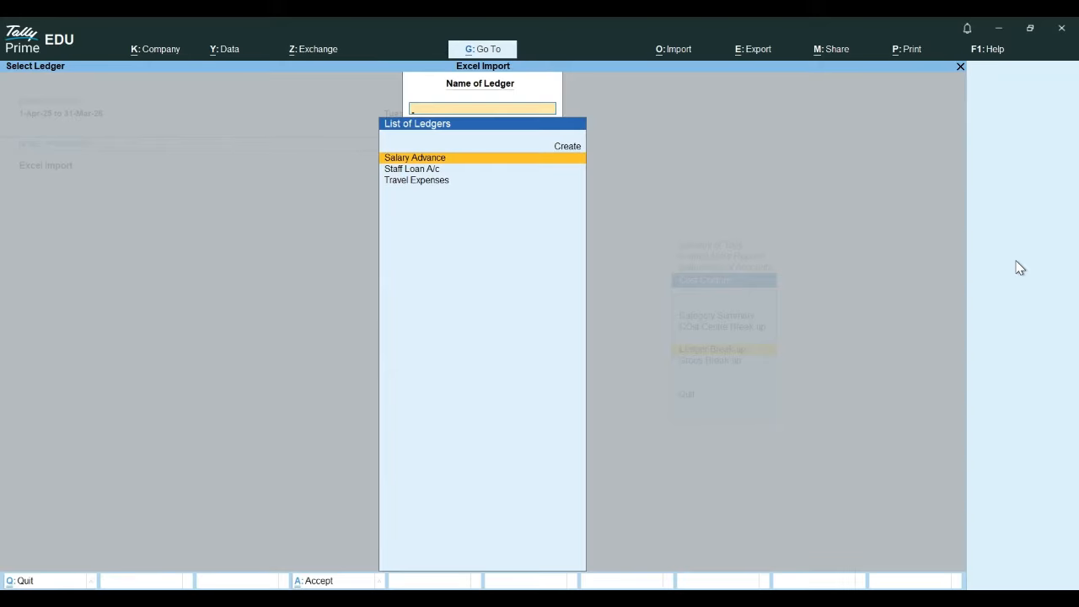
key(Down)
key(Return)
key(F4)
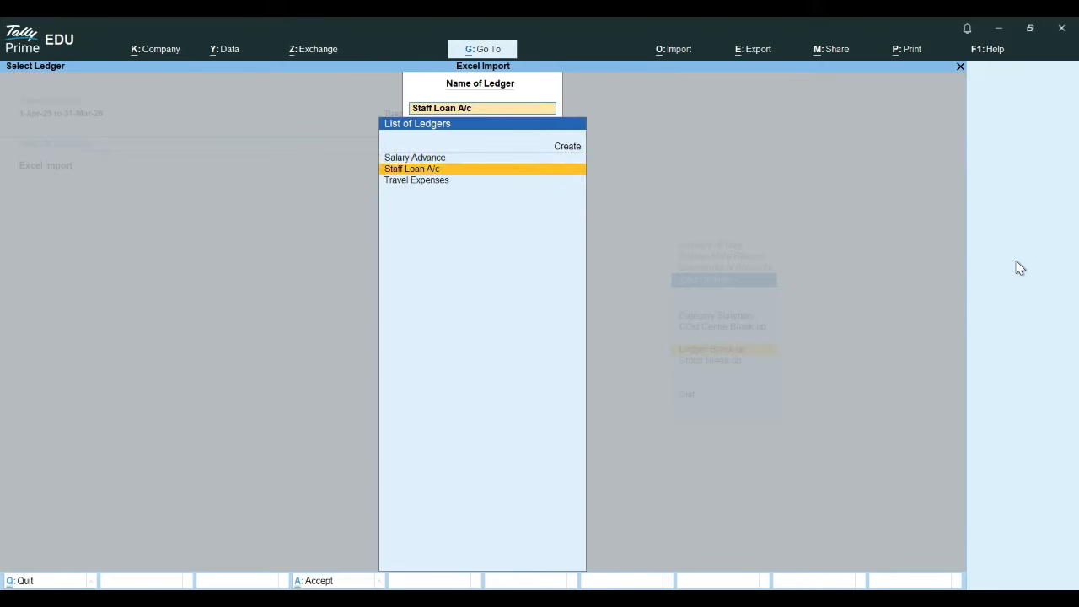
key(Up)
key(Return)
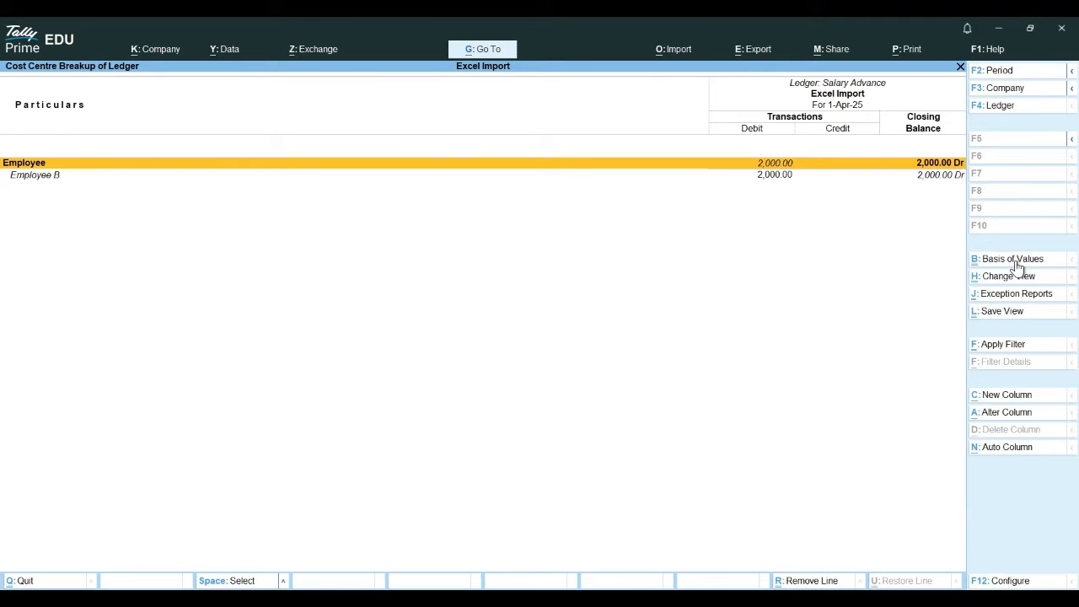
key(Escape)
key(Escape)
key(Escape)
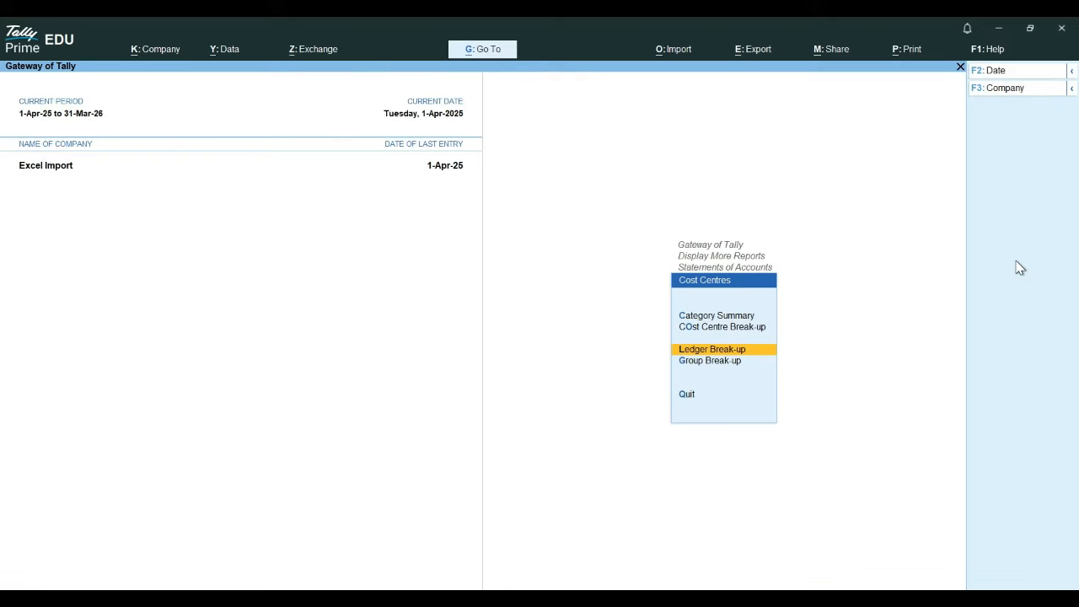
Leave the cost centre reports and start a new journal voucher.
key(Escape)
key(Escape)
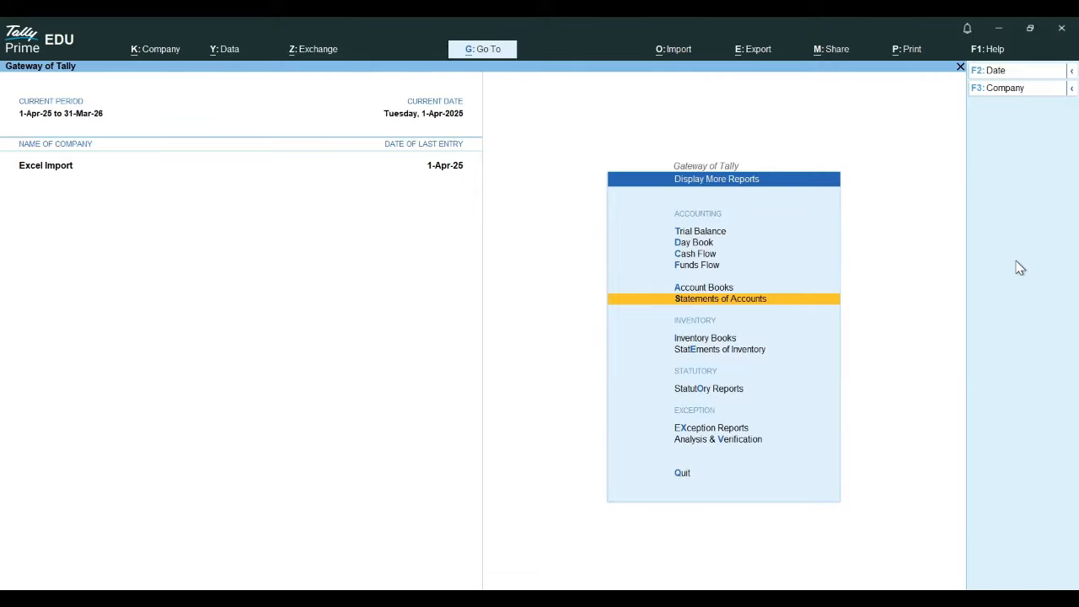
key(Up)
key(Up)
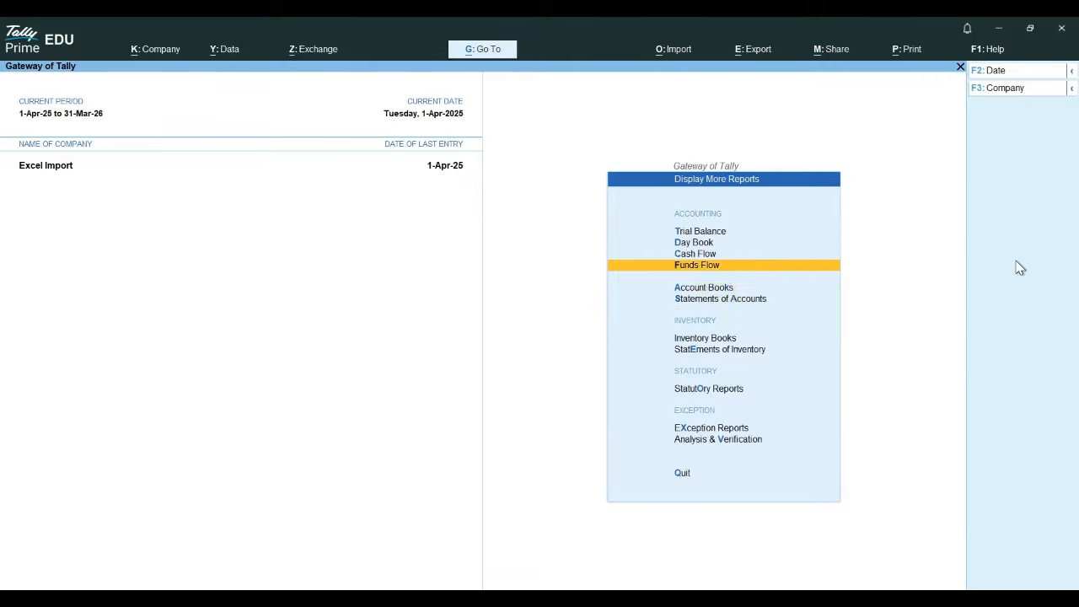
key(Escape)
key(Up)
key(Up)
key(Up)
key(Up)
key(Up)
key(Up)
key(Up)
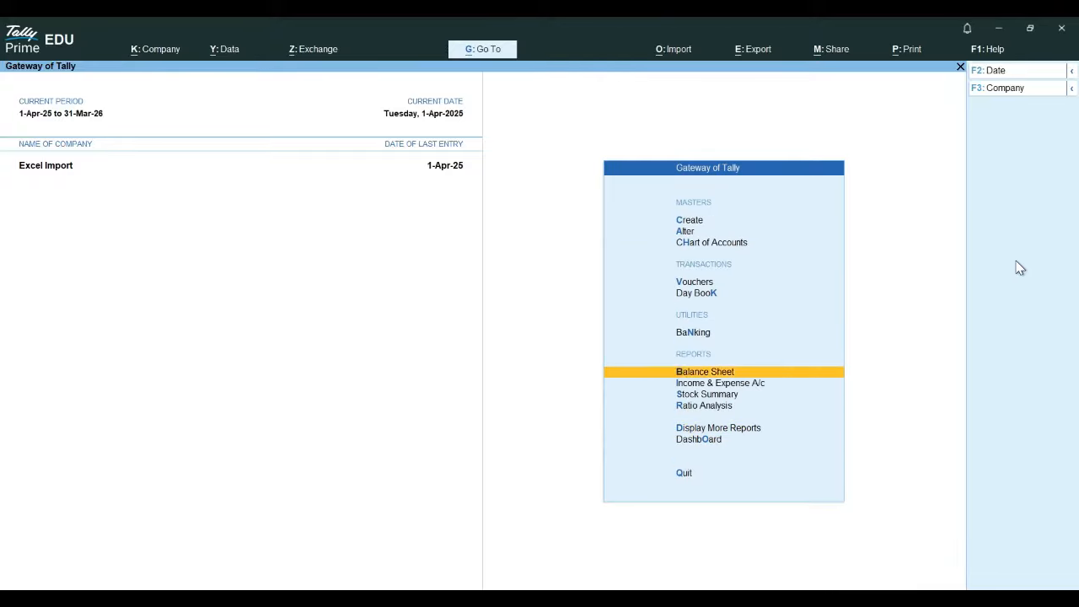
key(Return)
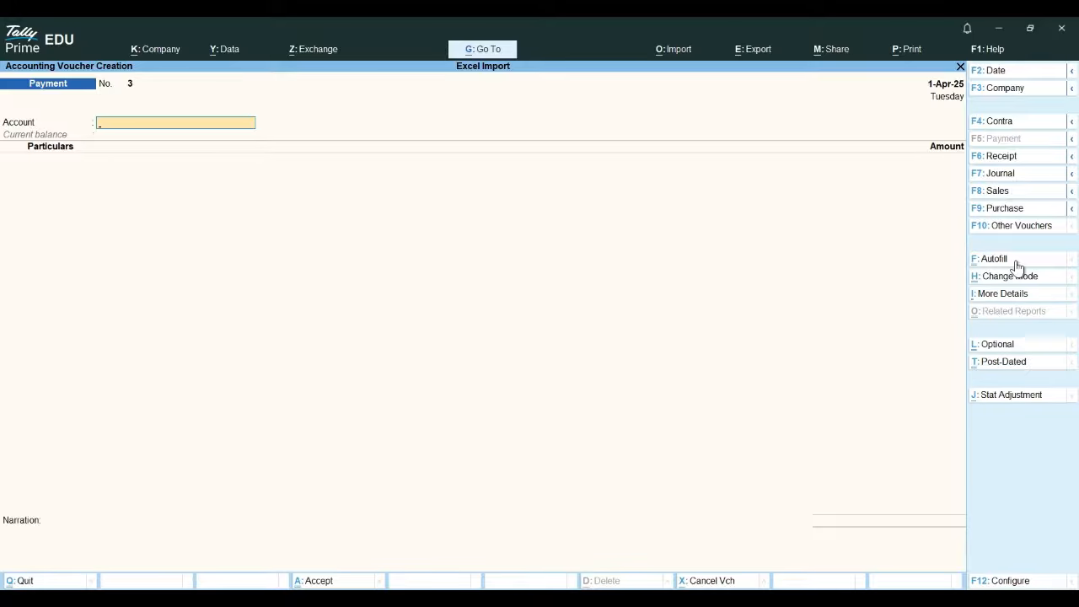
key(F7)
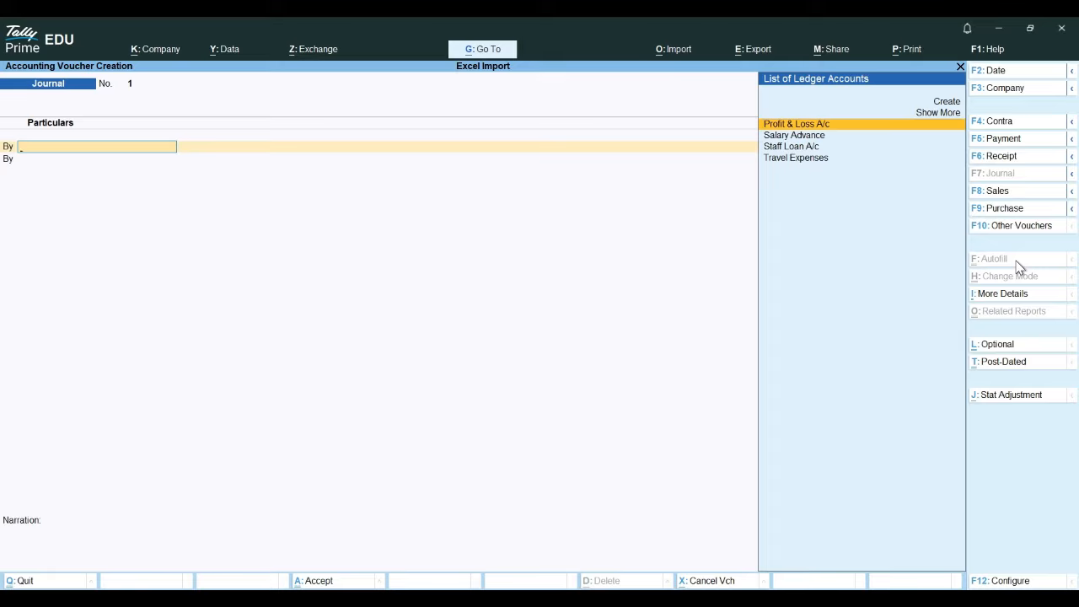
Start a new ledger named Salary under the group Indirect Expenses from the journal voucher's first debit line.
key(Down)
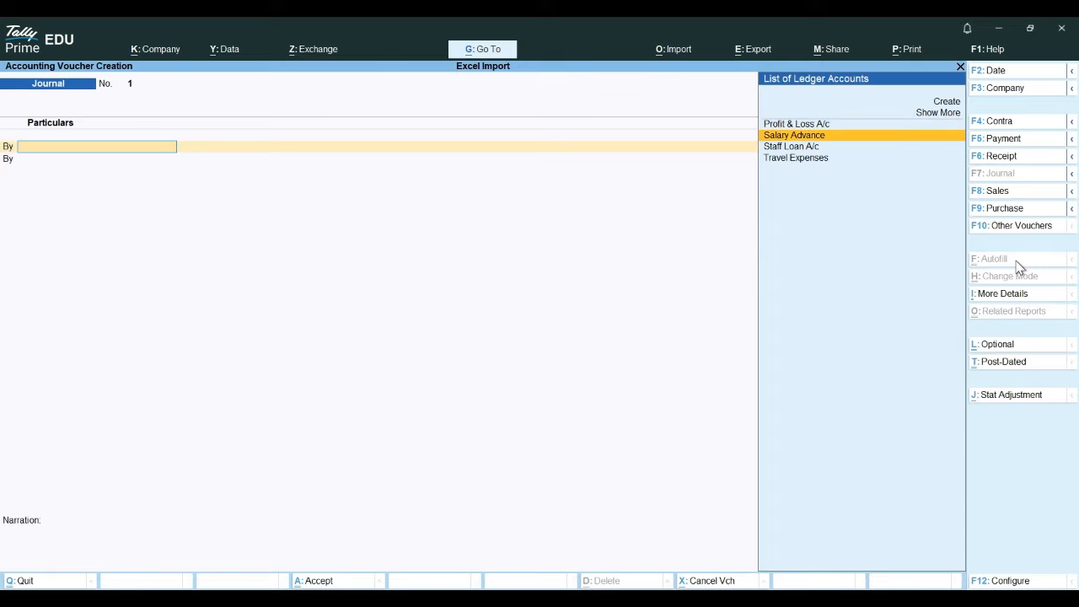
key(alt+c)
text(Sala)
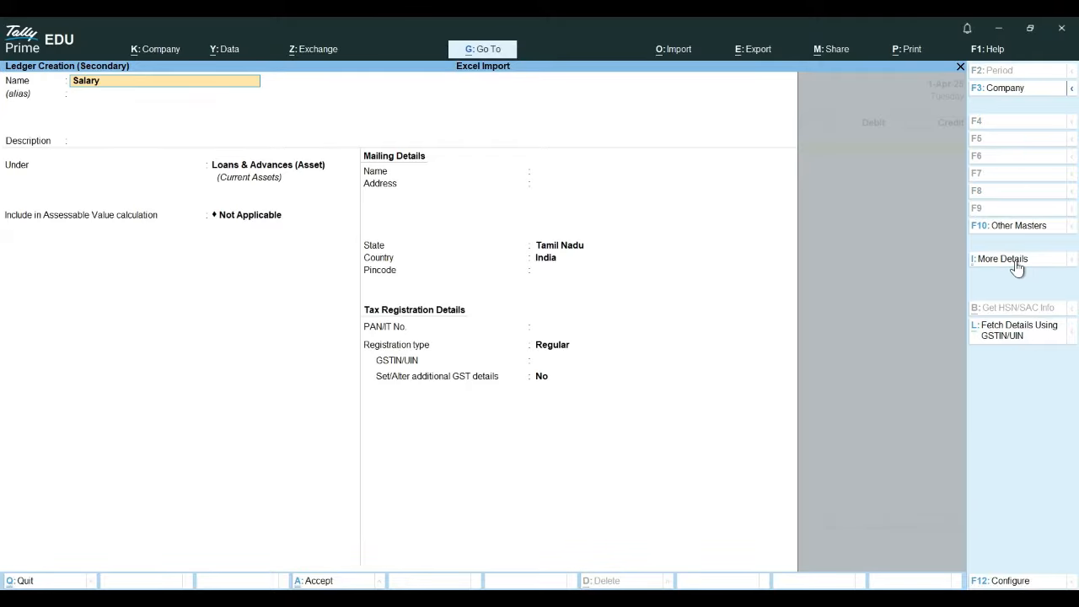
text(ry)
key(Return)
key(Return)
key(Return)
text(E)
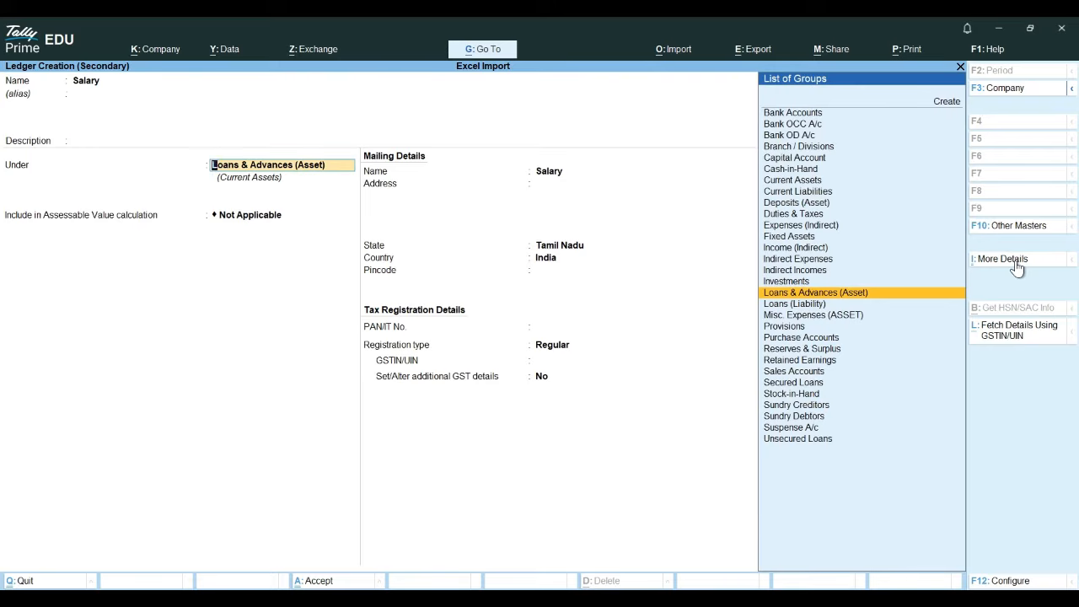
text(x)
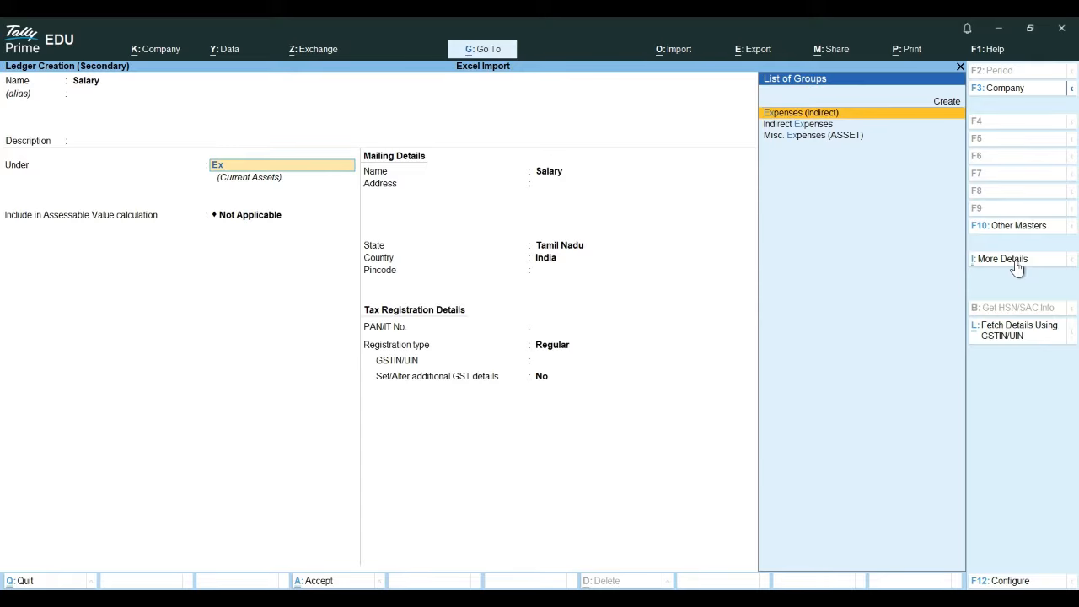
key(Return)
key(Return)
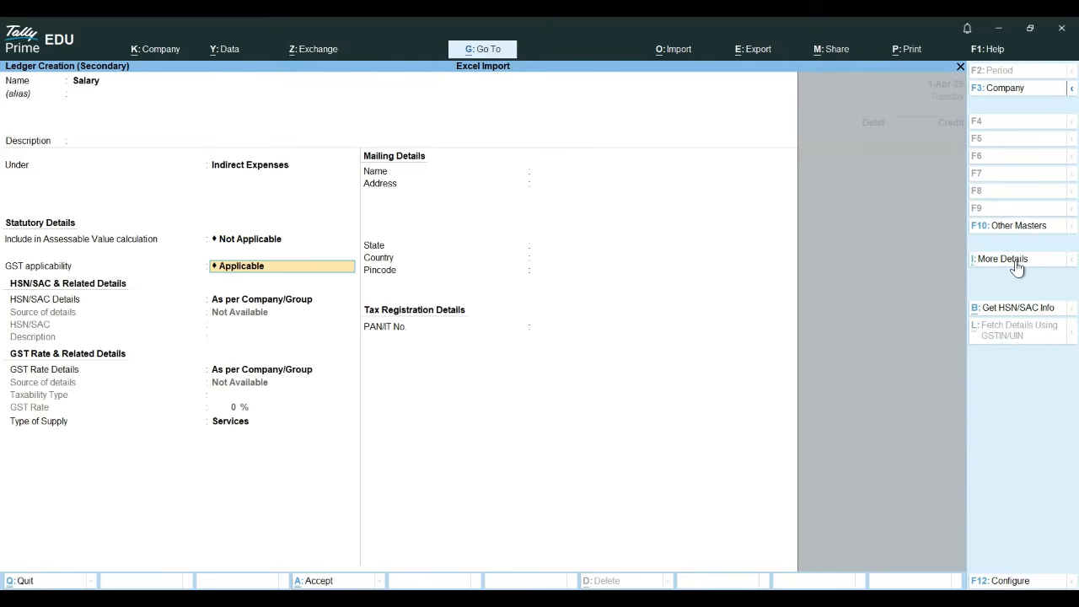
Save the Salary ledger with GST applicable, HSN/SAC and rate details as per Company/Group, and Services as the type of supply.
key(Return)
key(Return)
key(Return)
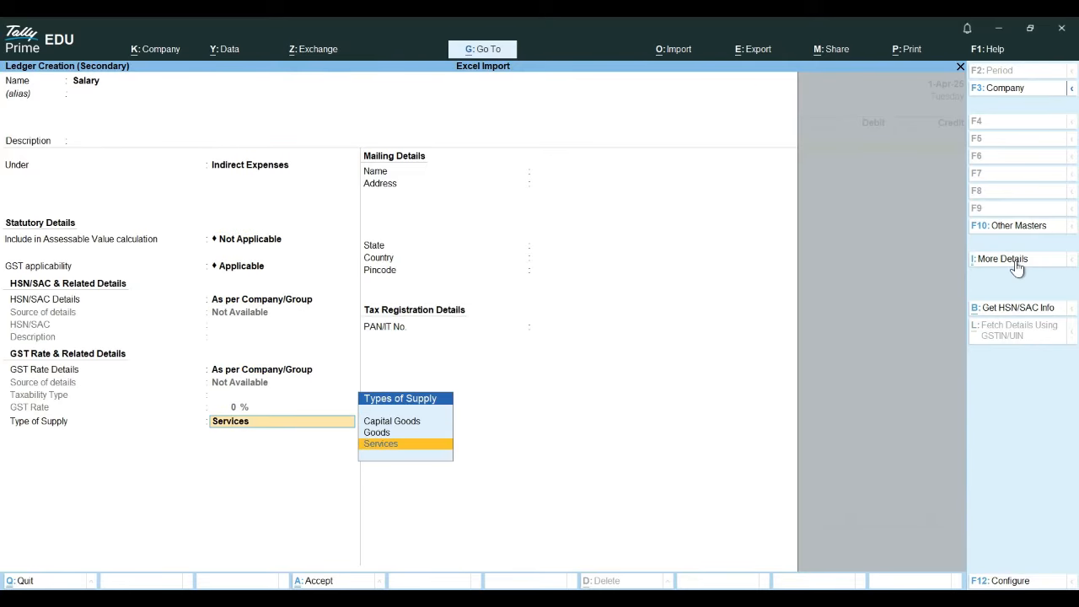
key(Return)
key(Return)
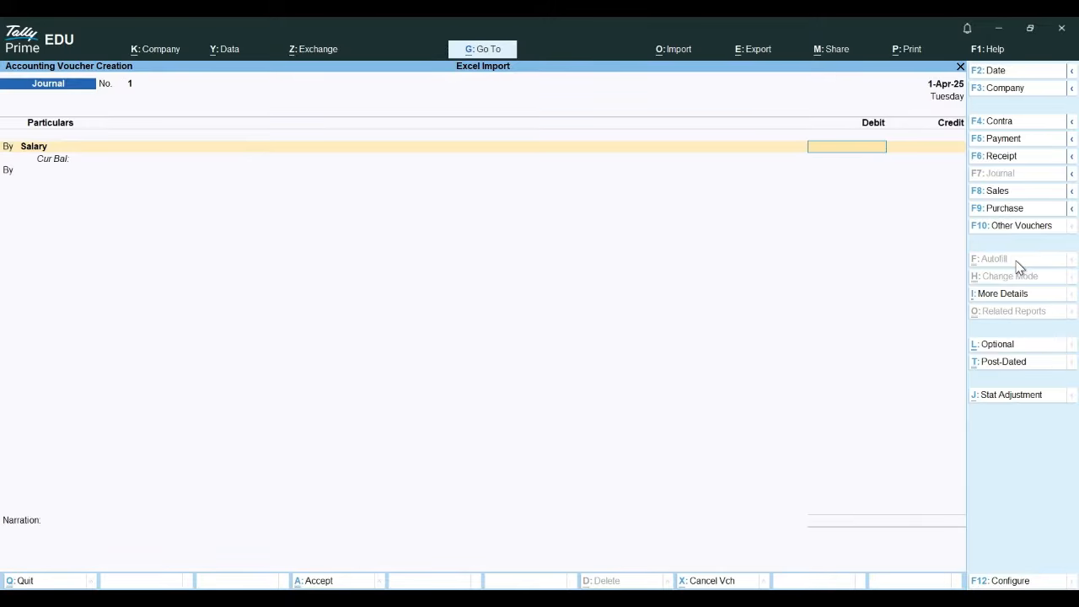
Debit Salary with 10,000 and start its cost allocation with Employee A in the Employee cost category.
text(10000)
key(Return)
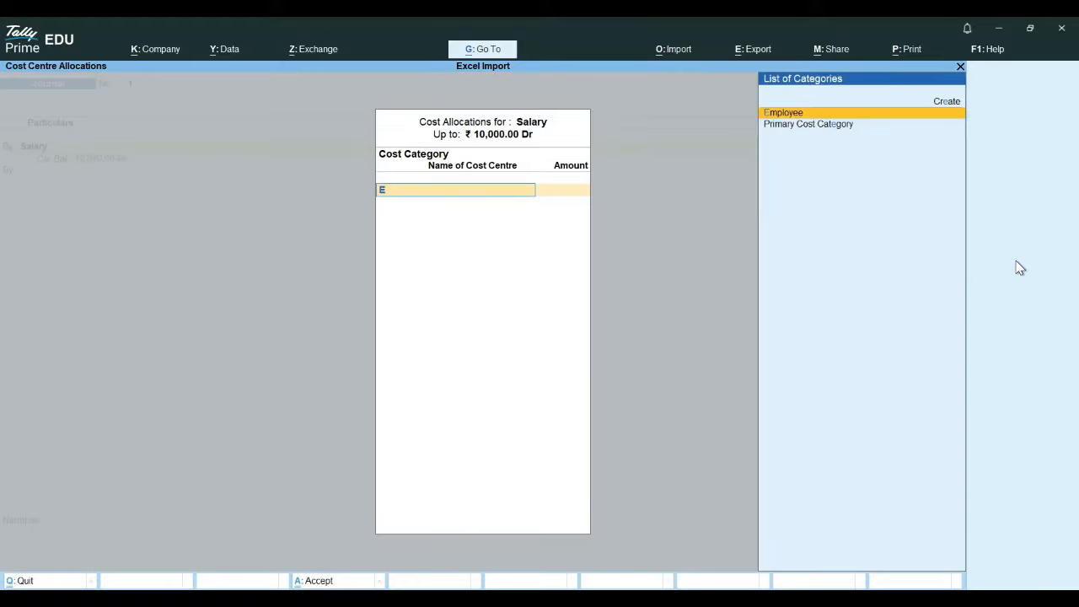
key(Return)
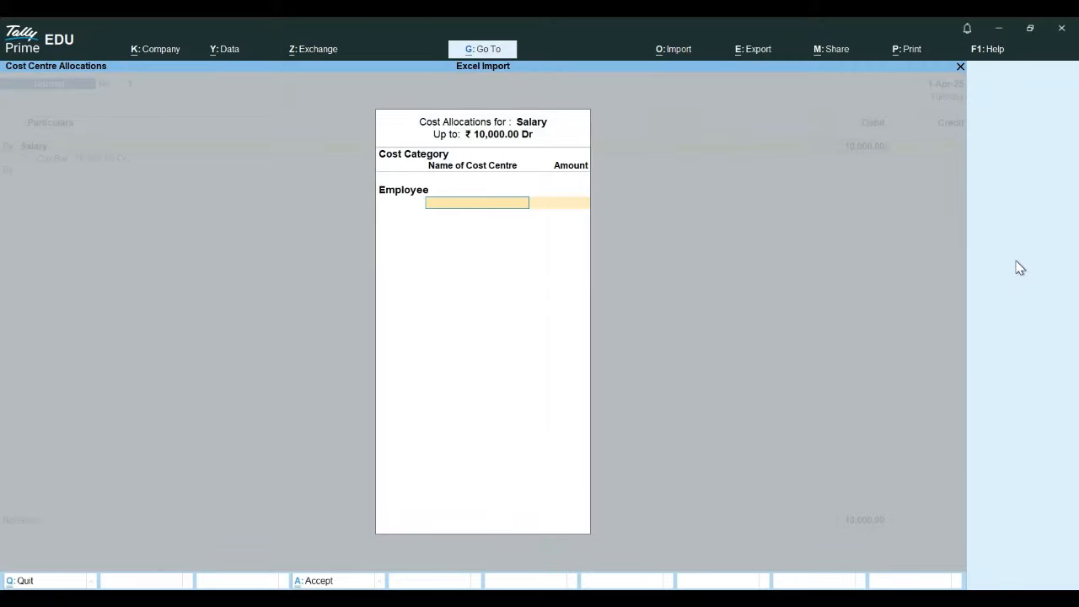
key(Return)
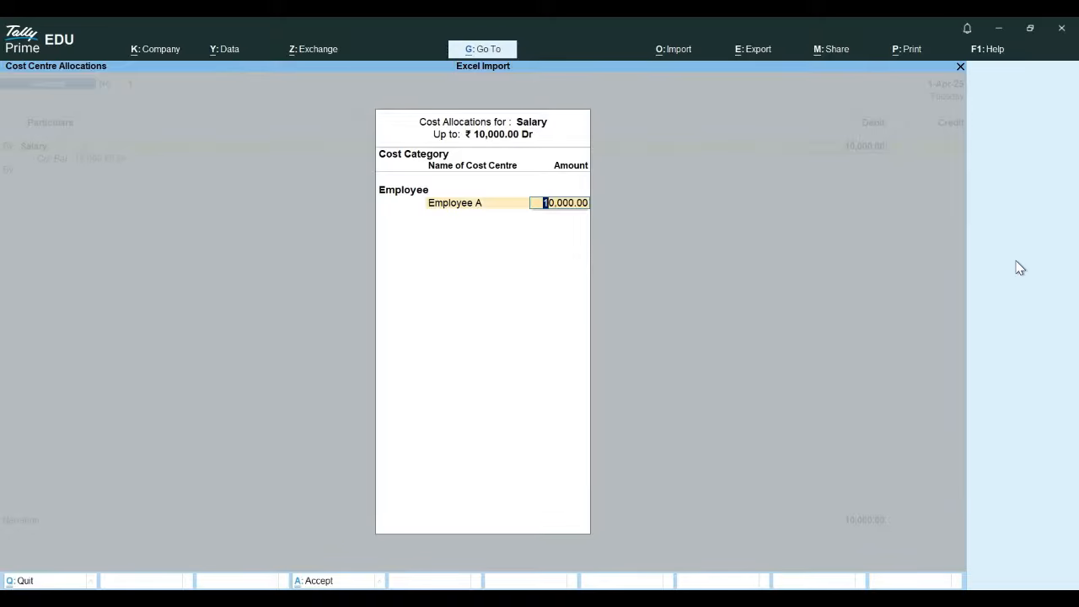
Set Employee A's share of the Salary allocation to 3,500.
text(35000)
key(Return)
key(Delete)
key(Delete)
key(Delete)
key(Delete)
key(Delete)
key(Delete)
key(Delete)
key(Delete)
key(Delete)
key(Delete)
key(BackSpace)
key(Return)
text(35000)
key(BackSpace)
key(Return)
Add Employee B to the Salary cost allocation with a share of 2,500.
text(E)
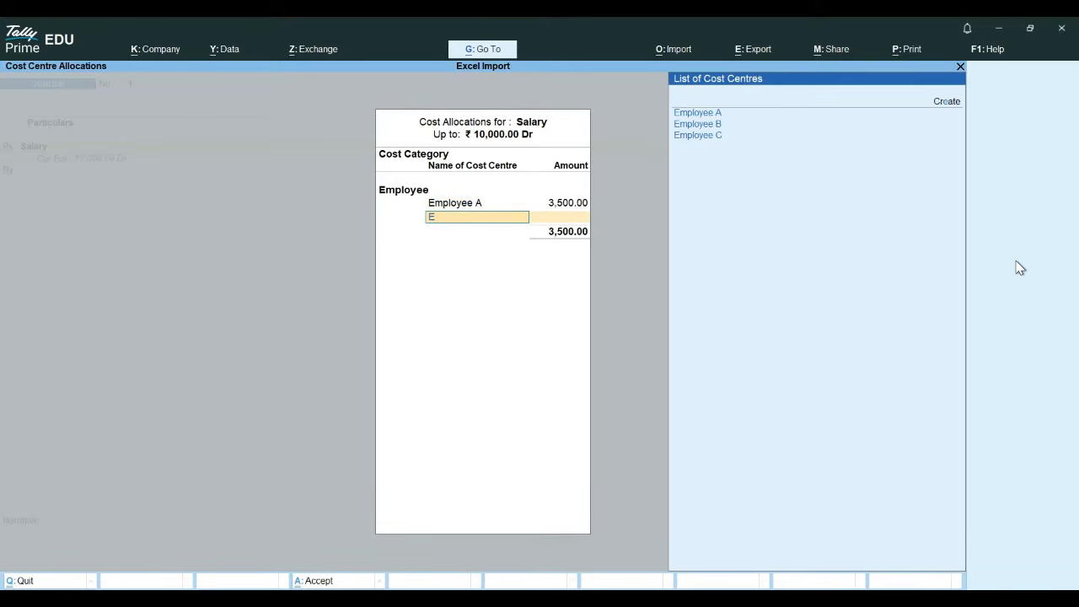
key(Down)
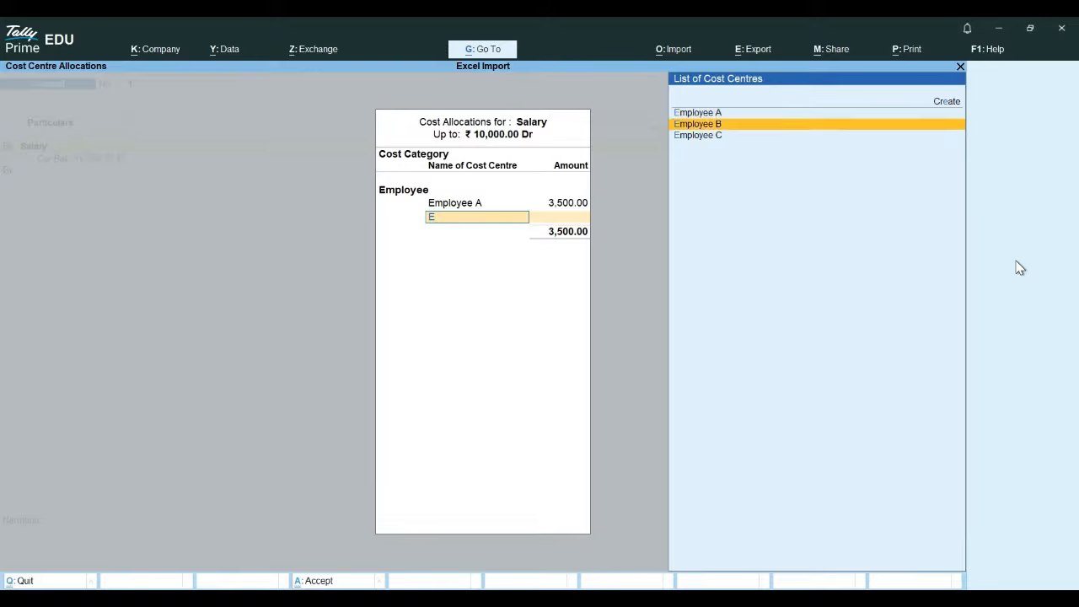
key(Return)
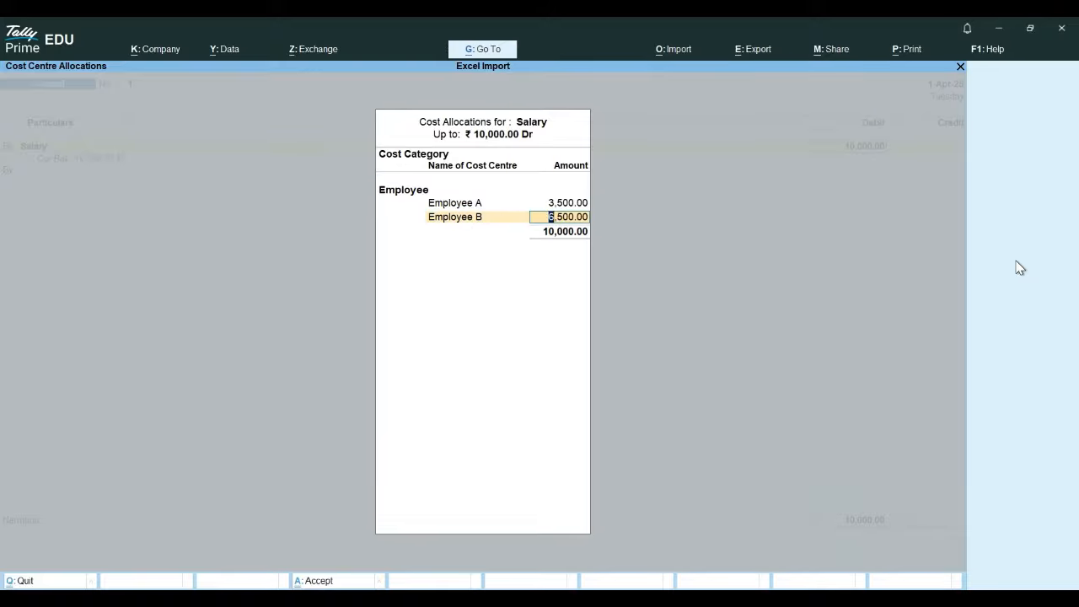
text(25000)
key(BackSpace)
key(Return)
Allocate the remaining 4,000 of Salary to Employee C and complete the cost allocation.
text(Em)
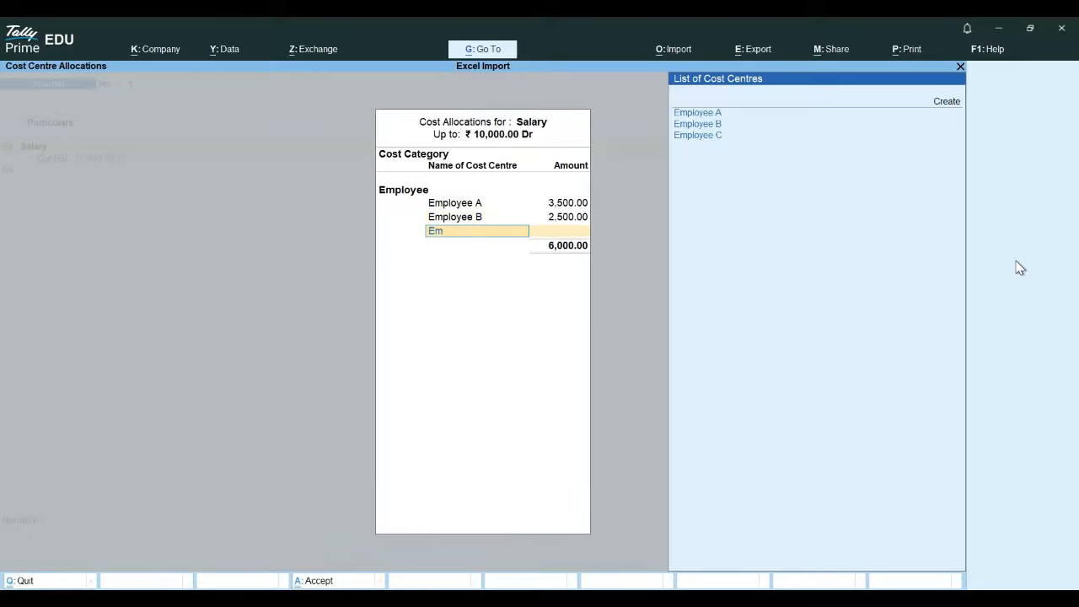
key(Down)
key(Down)
key(Return)
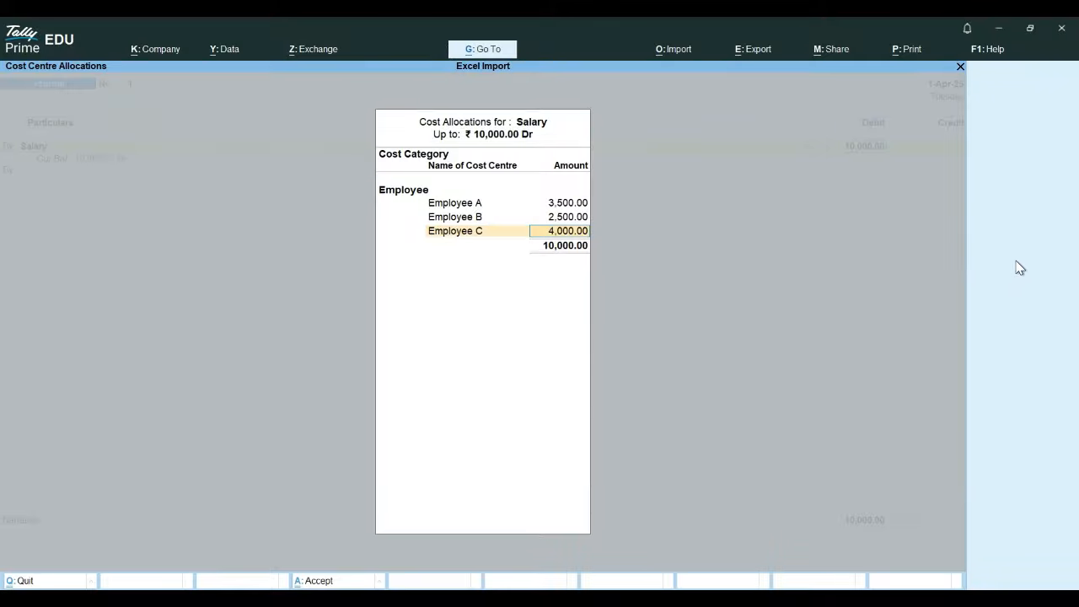
key(Return)
key(Return)
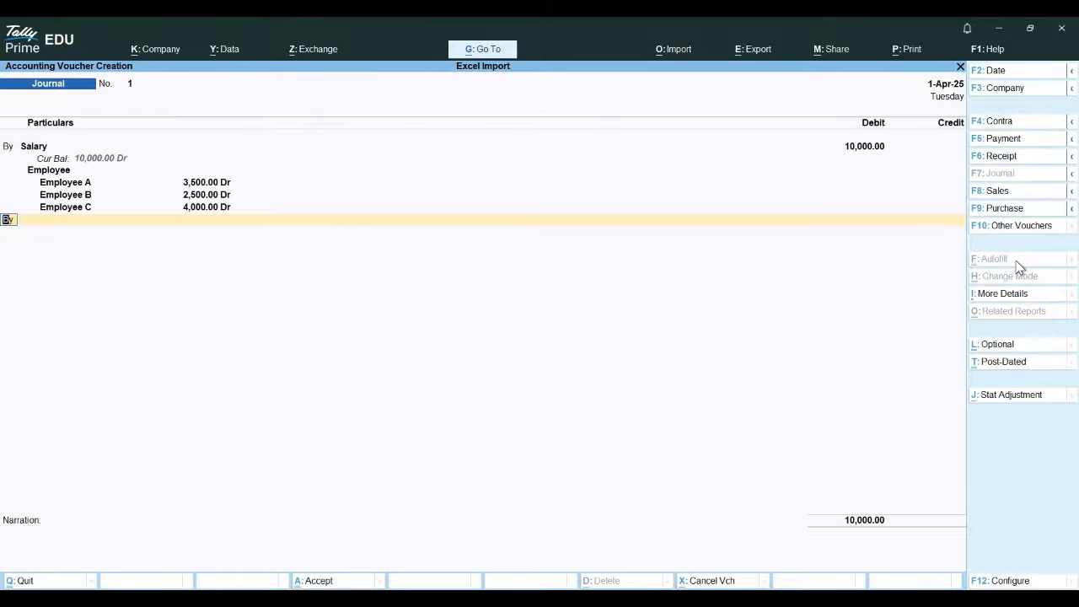
Add a credit line for the Salary Advance ledger with an amount of 2,500.
text(to)
key(Return)
text(I)
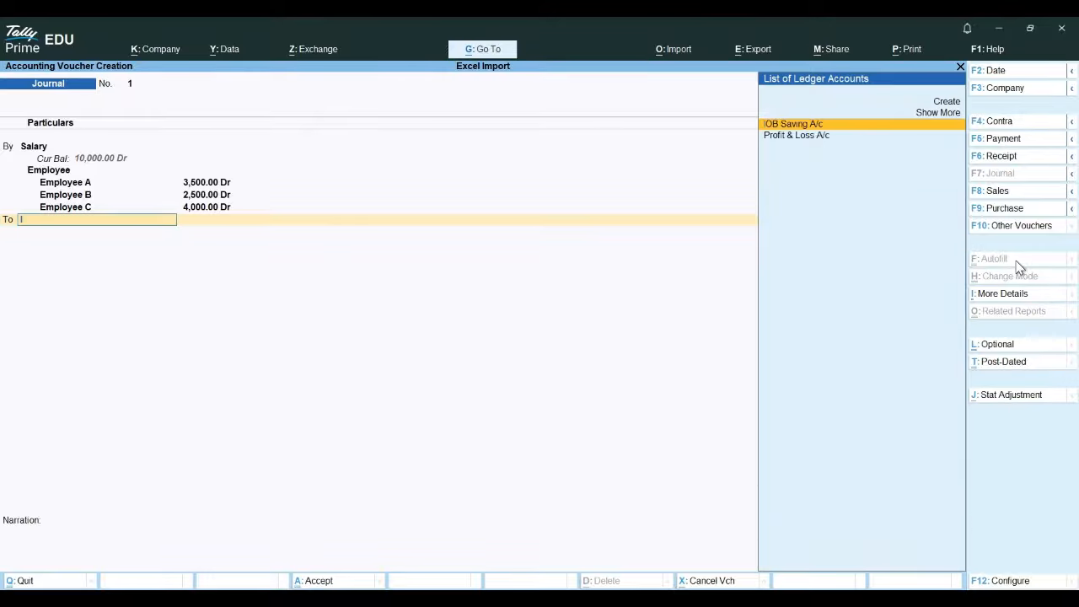
key(BackSpace)
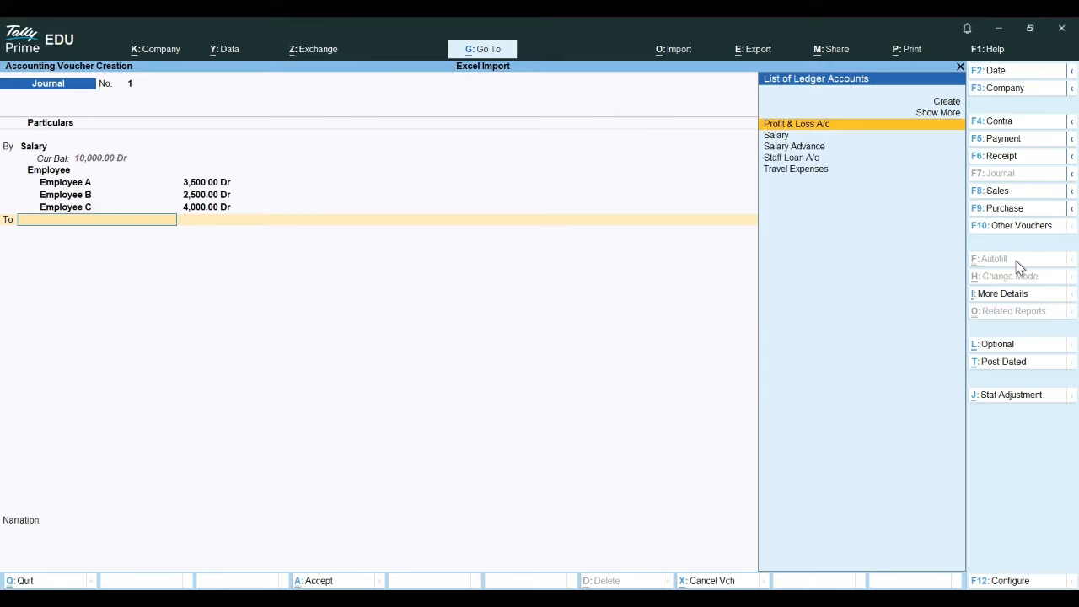
key(Down)
key(Down)
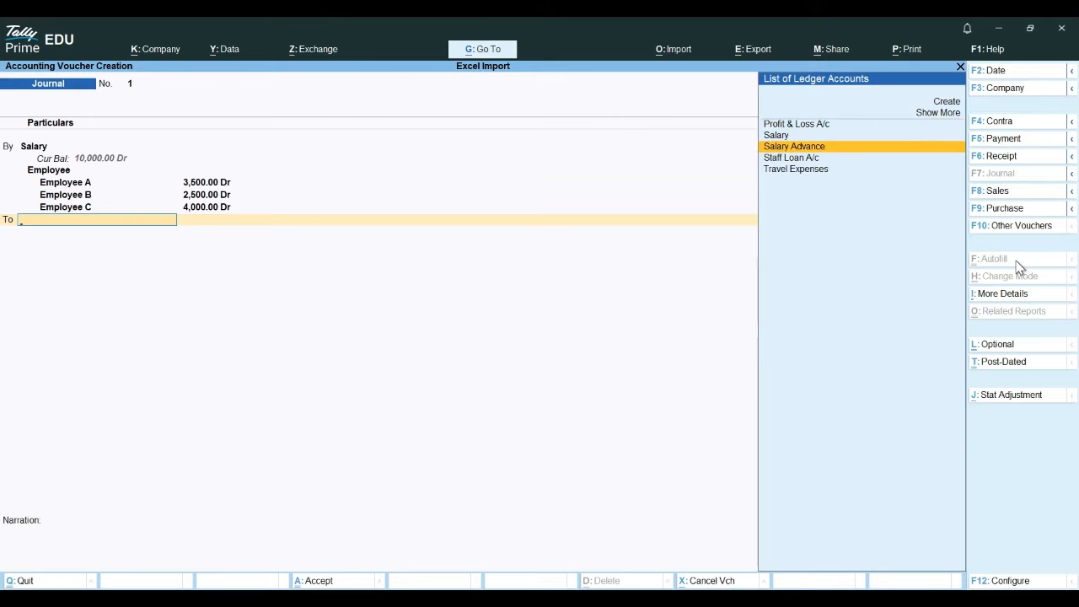
key(Return)
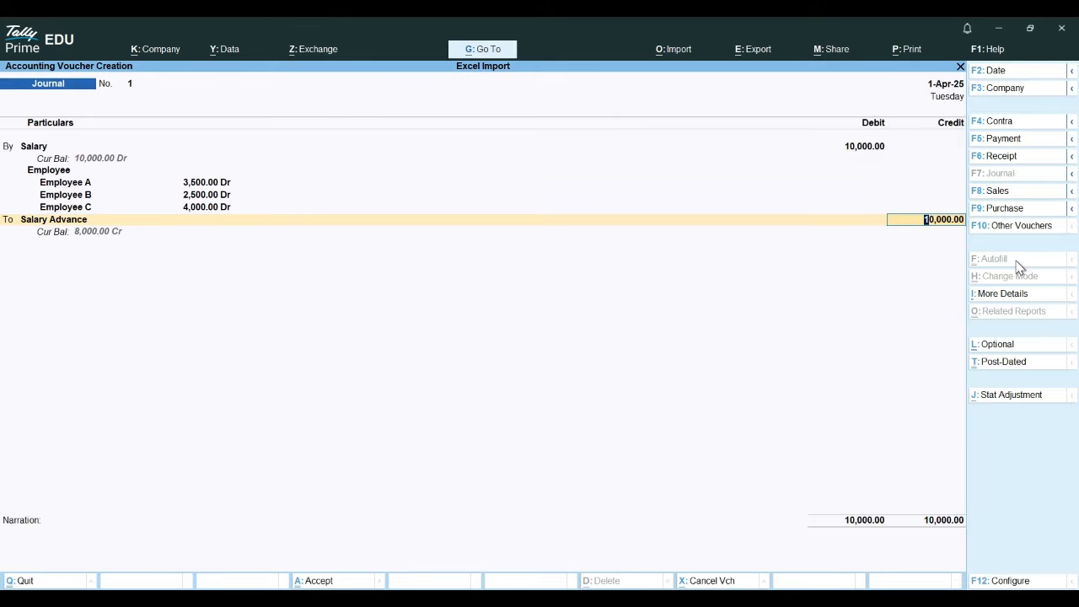
key(BackSpace)
text(2500)
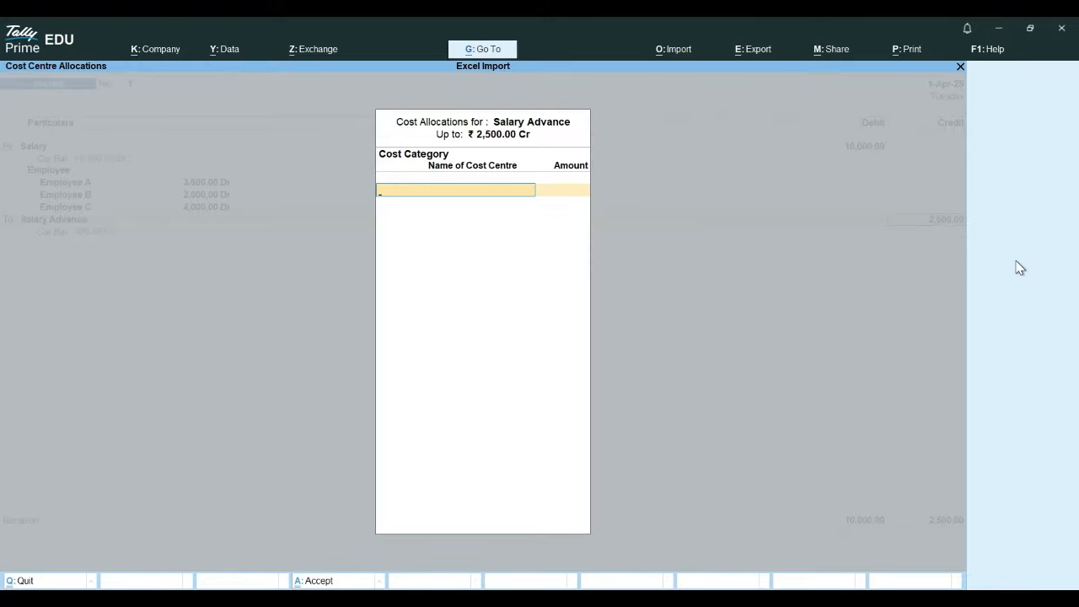
Allocate the full Salary Advance credit to Employee B in the Employee cost category.
text(e)
key(Down)
key(Up)
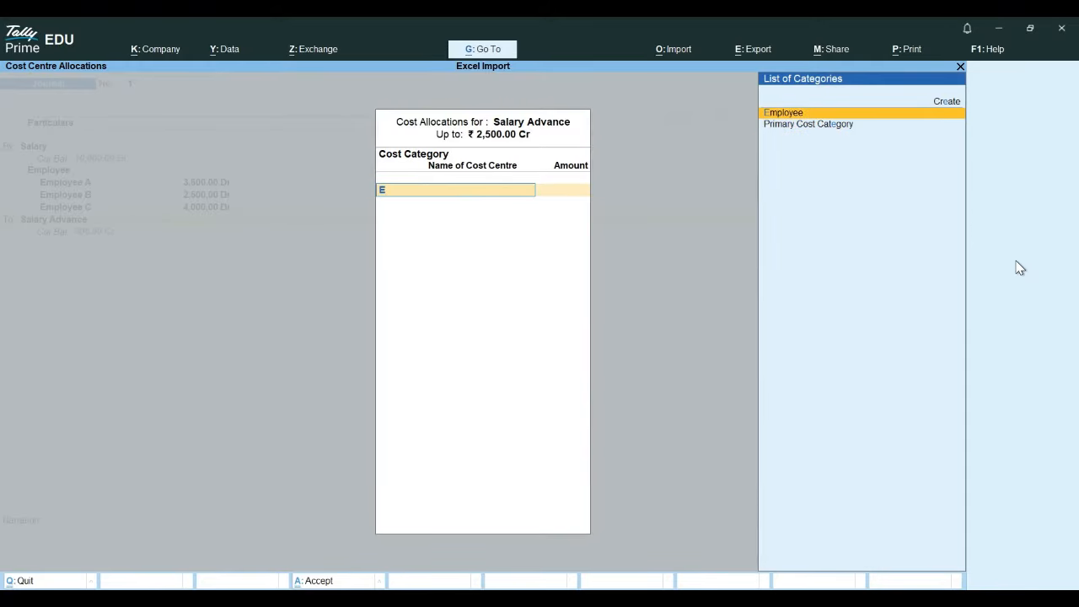
key(Return)
key(Down)
key(Down)
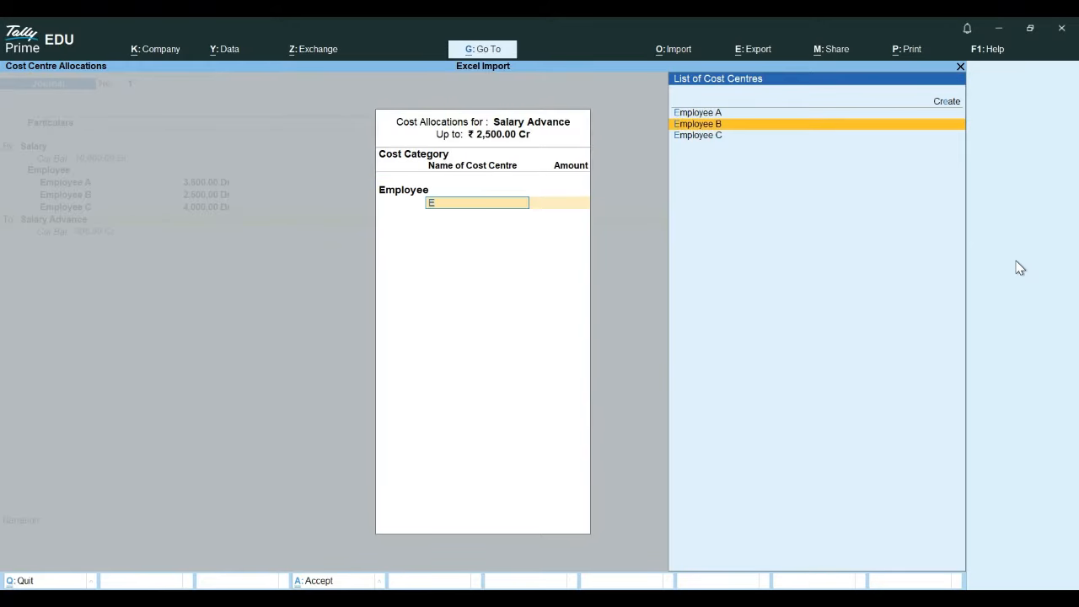
key(Return)
key(Return)
key(Return)
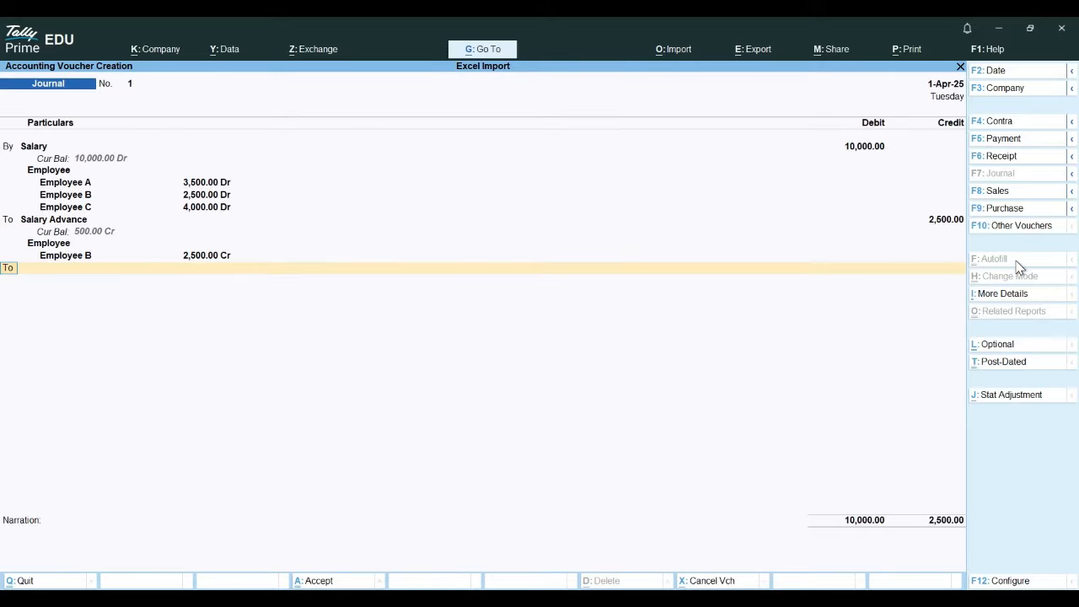
Credit IOB Saving A/c with the remaining 7,500 and save the journal voucher.
key(Return)
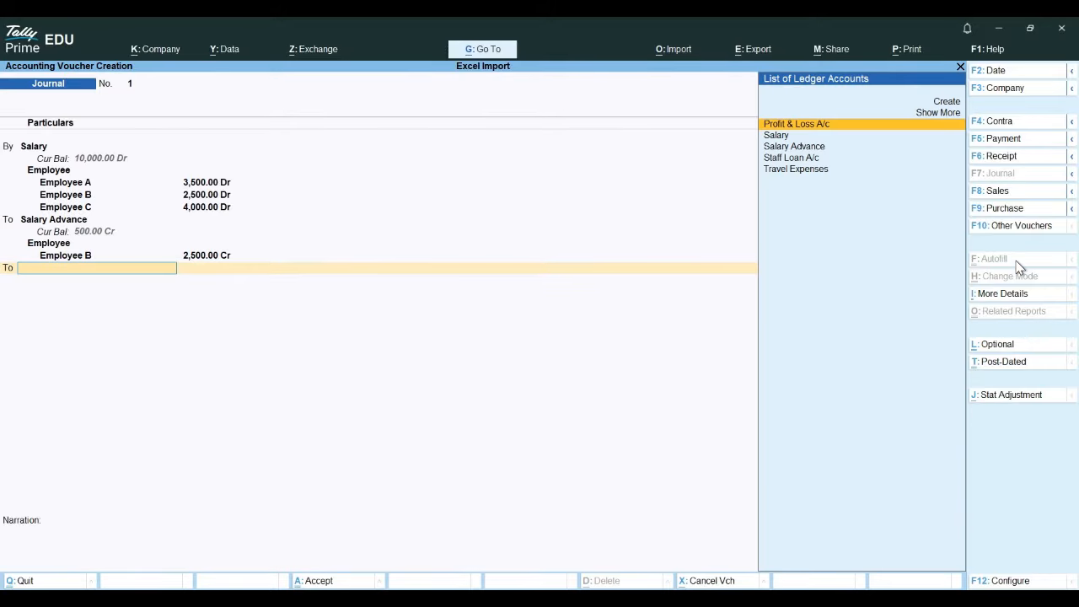
text(i)
key(Return)
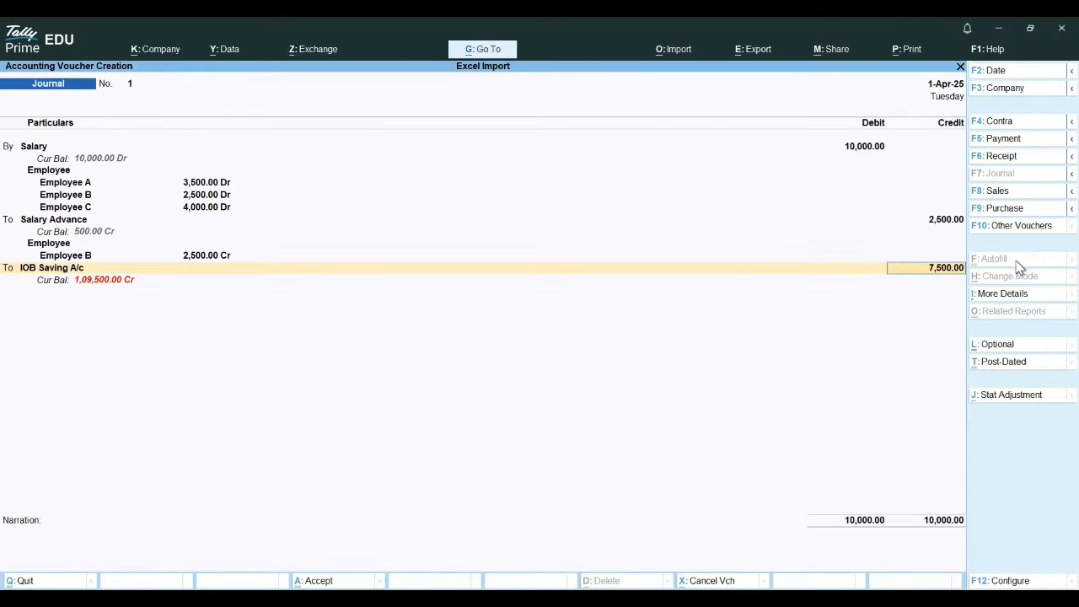
key(ctrl)
key(ctrl+a)
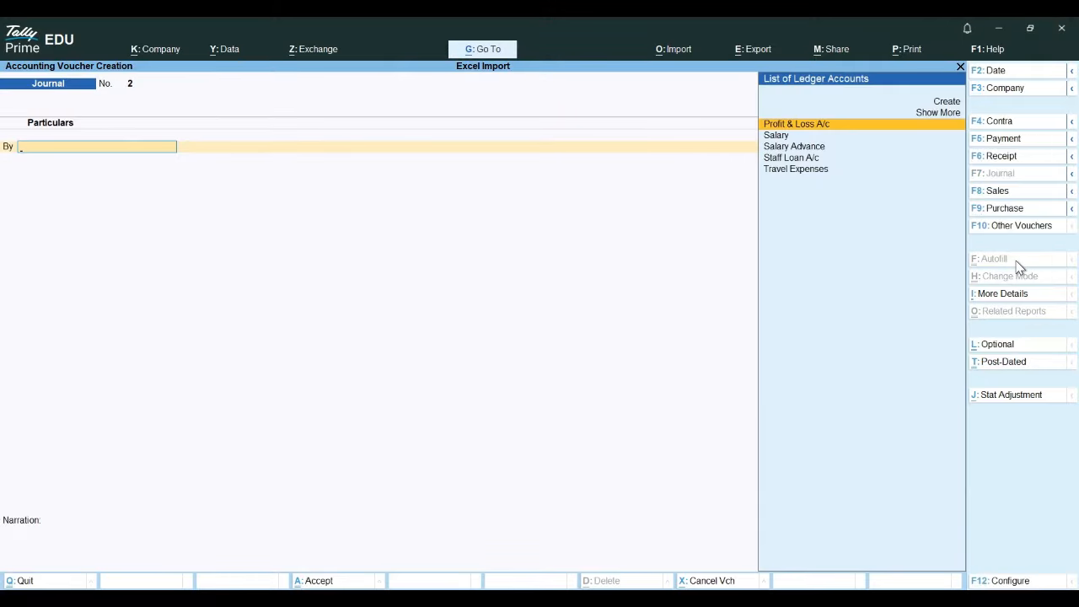
Leave voucher entry and bring up the cost centre reports within the Statements of Accounts.
key(Escape)
key(Down)
key(Down)
key(Down)
key(Down)
key(Down)
key(Down)
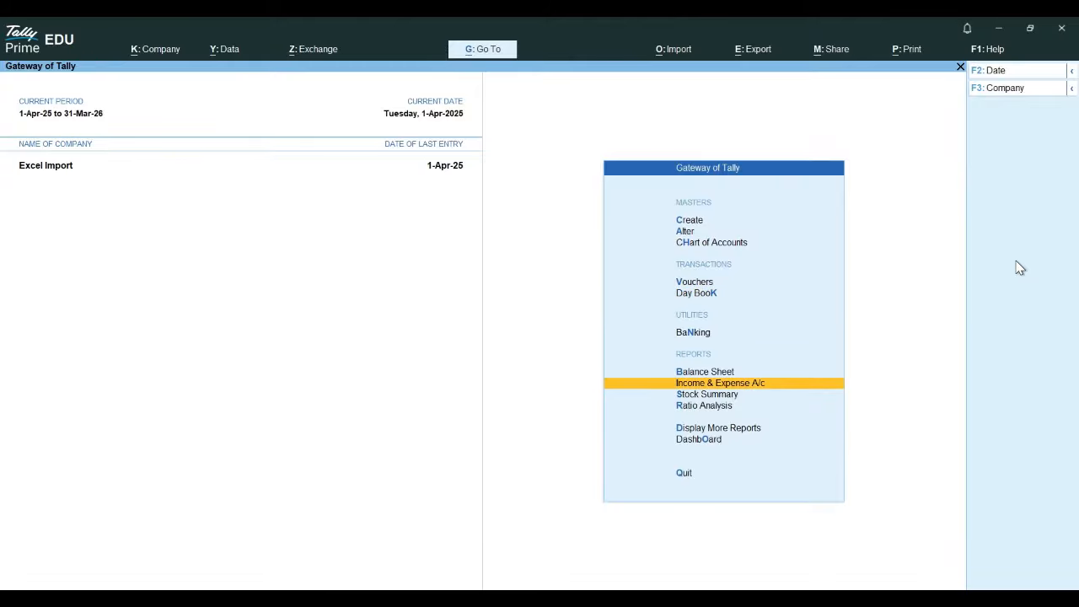
key(Down)
key(Return)
key(Down)
key(Down)
key(Down)
key(Down)
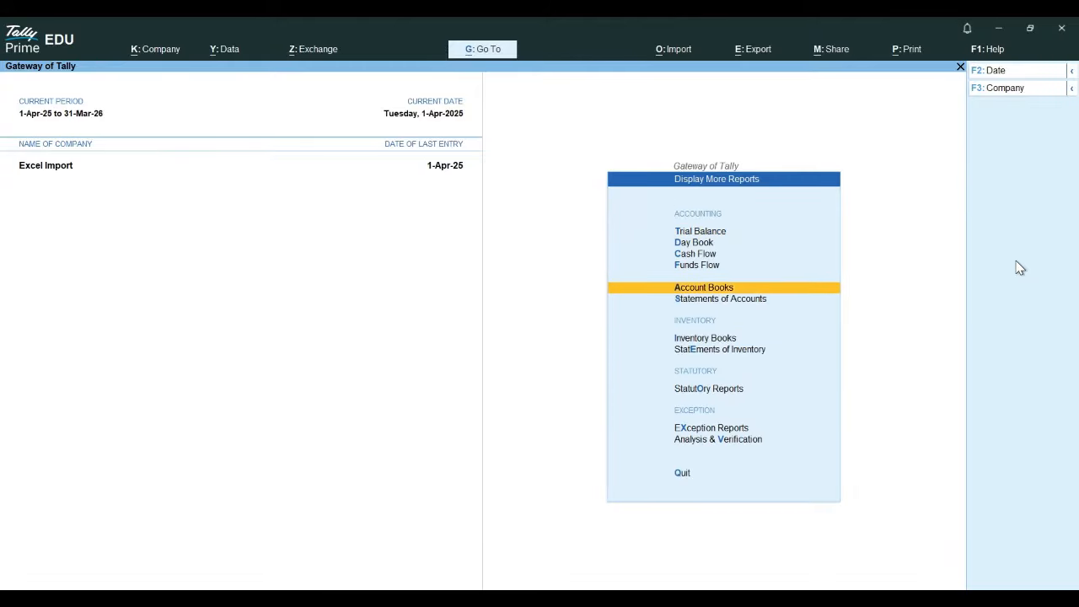
key(Down)
key(Return)
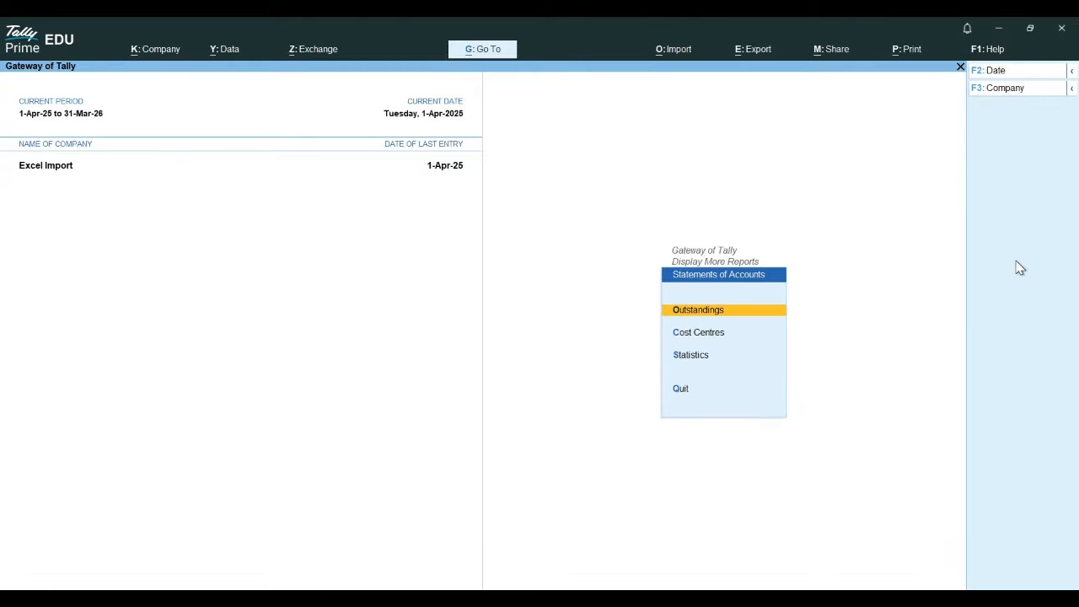
key(Down)
key(Return)
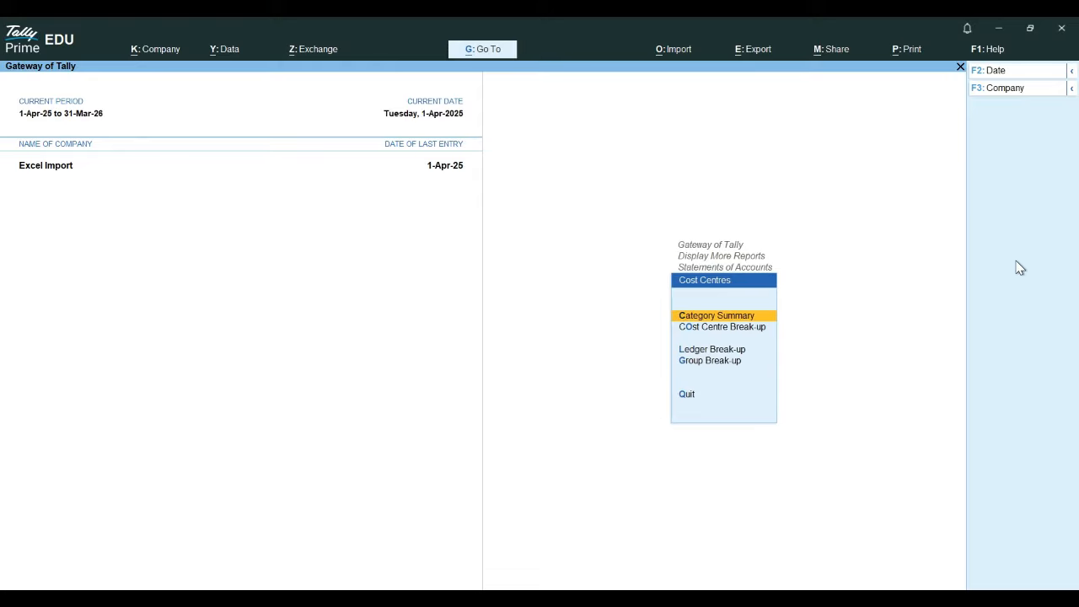
Open the cost centre Ledger Break-up report for the Salary Advance ledger.
key(Down)
key(Down)
key(Down)
key(Up)
key(Return)
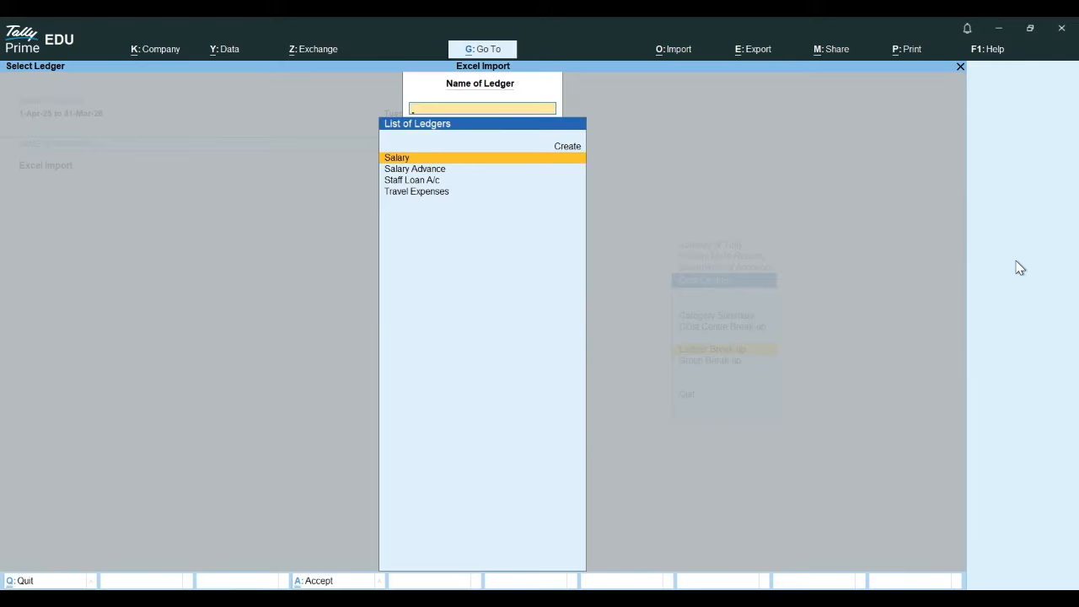
key(Down)
key(Return)
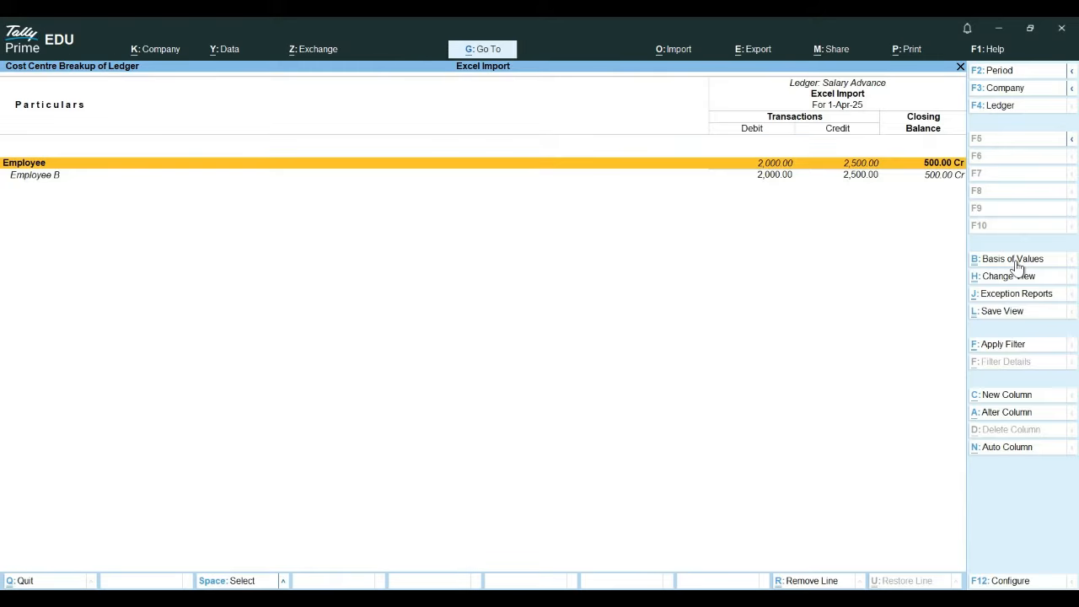
Examine Employee B's Salary Advance vouchers and the underlying journal entry, then return to the list of cost centre reports.
key(Down)
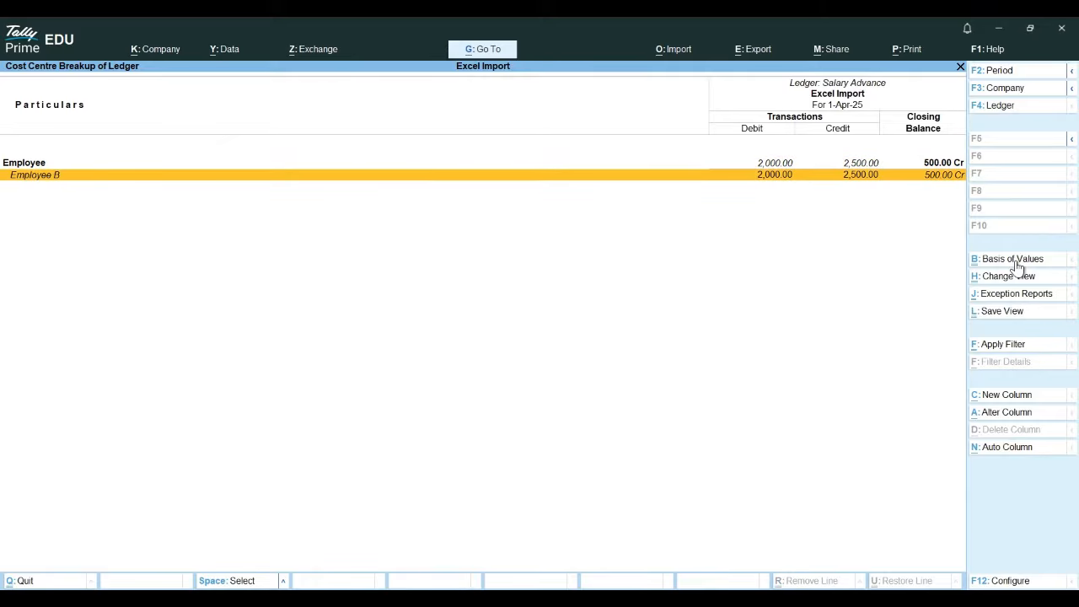
key(Return)
key(Return)
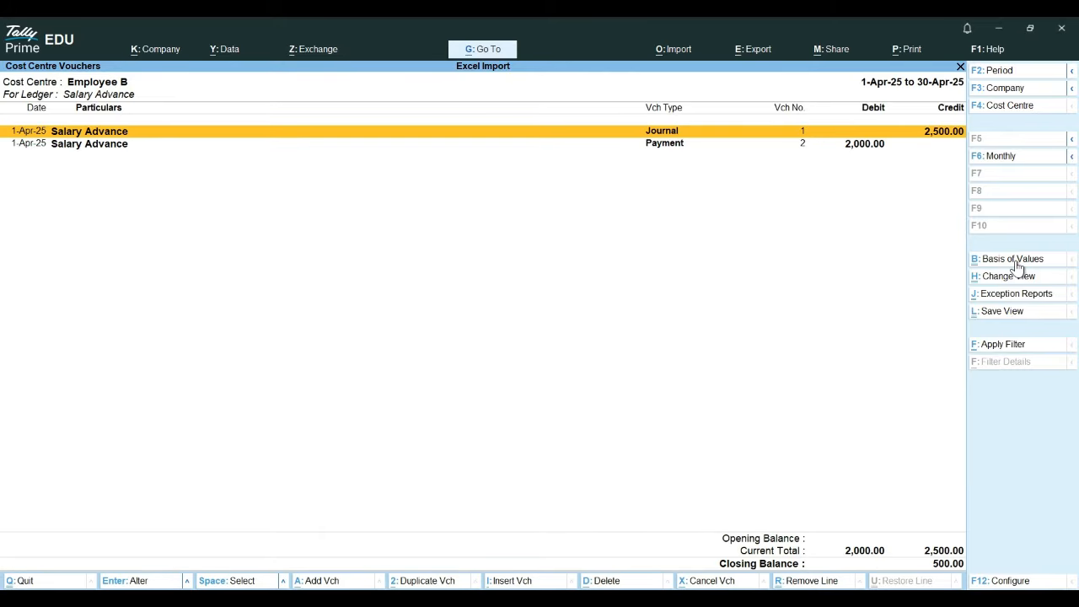
key(Return)
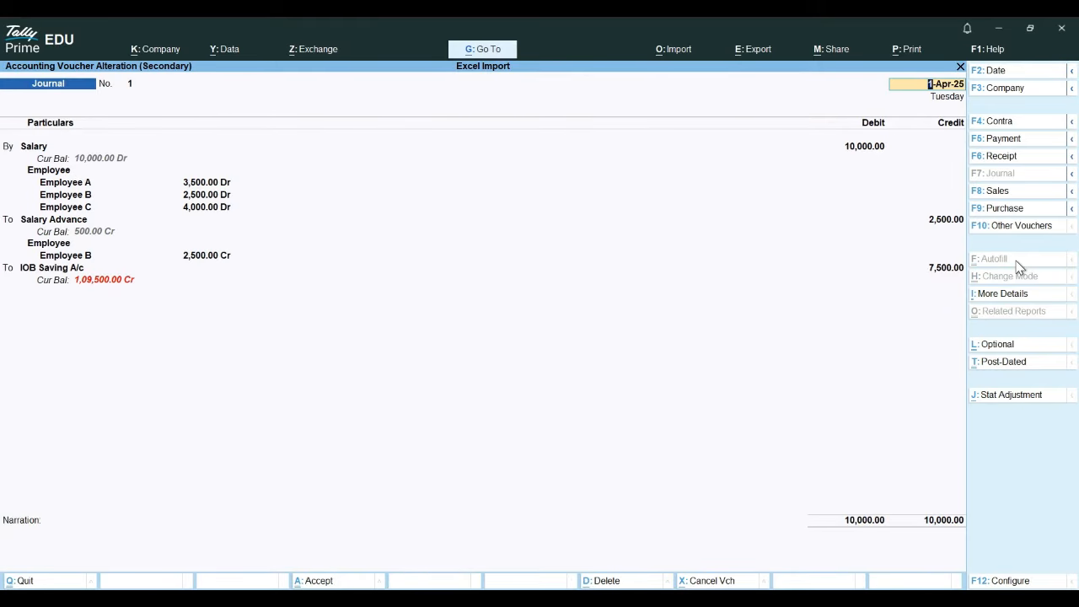
key(BackSpace)
key(Escape)
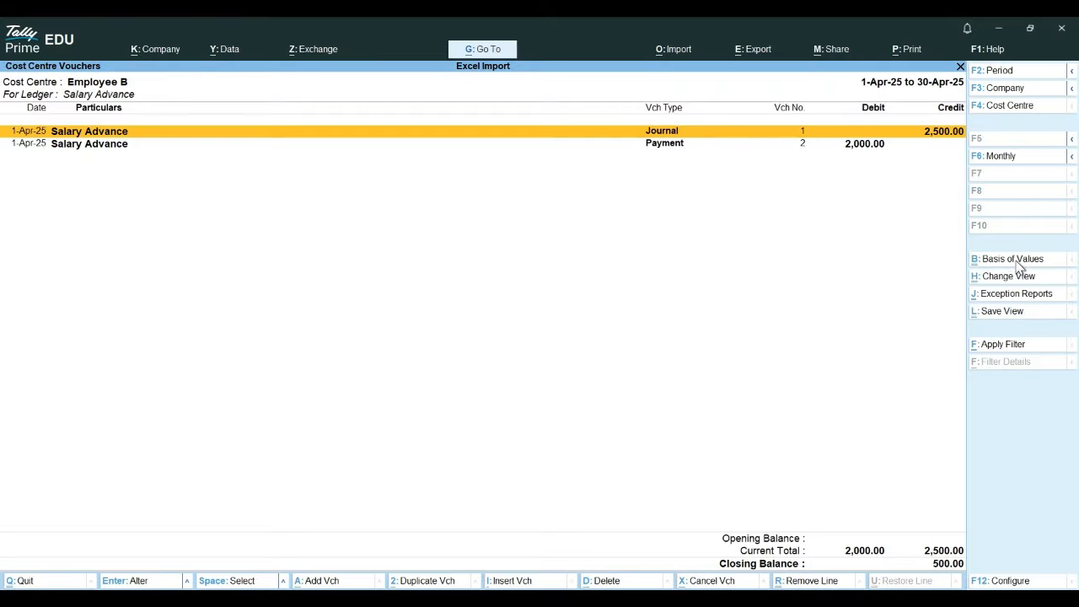
key(Escape)
key(Escape)
key(Escape)
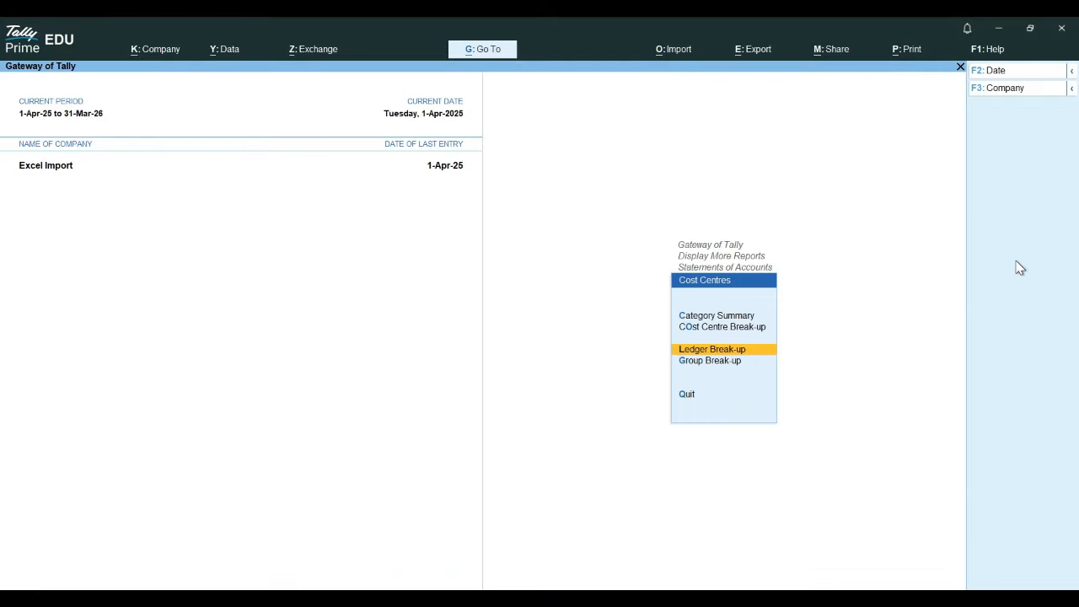